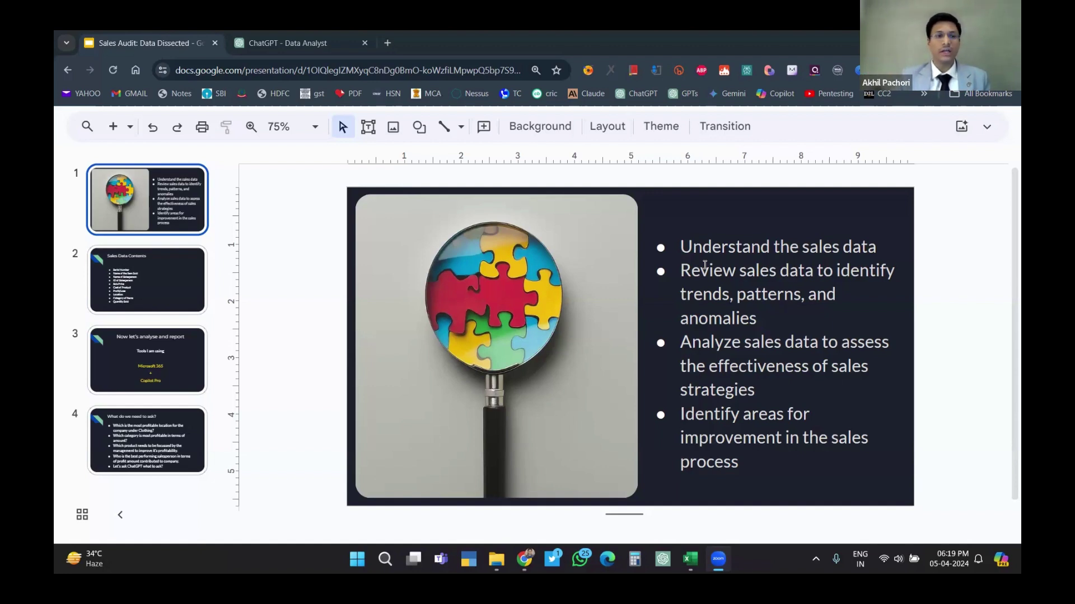
View the Sales Data Contents slide, then switch to Excel and examine the Sales_Data table's columns from serial number to profit amount.
left_click(166, 259)
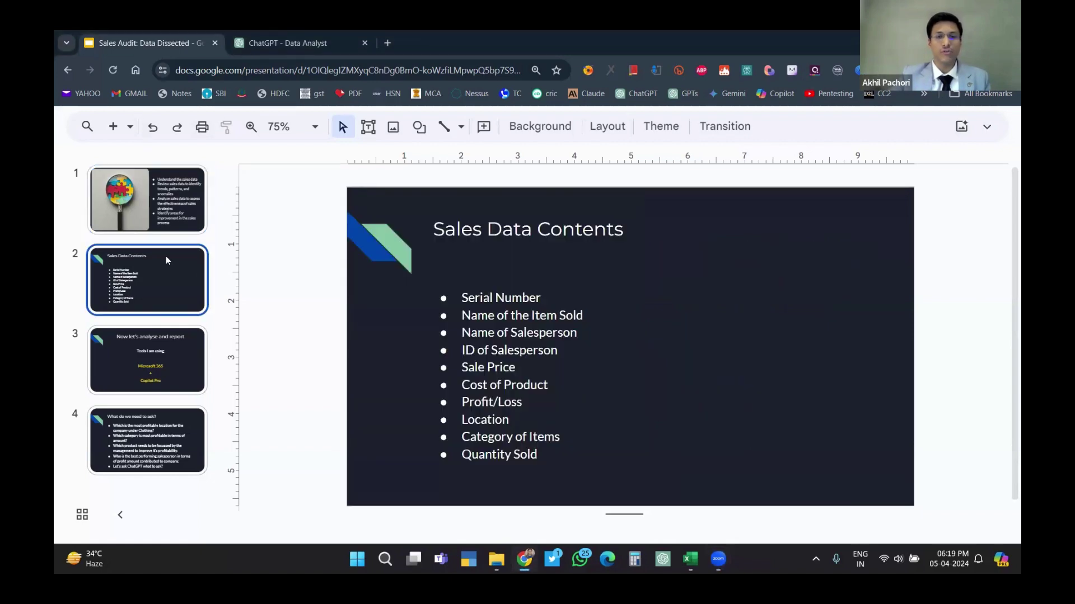
key("alt+Tab")
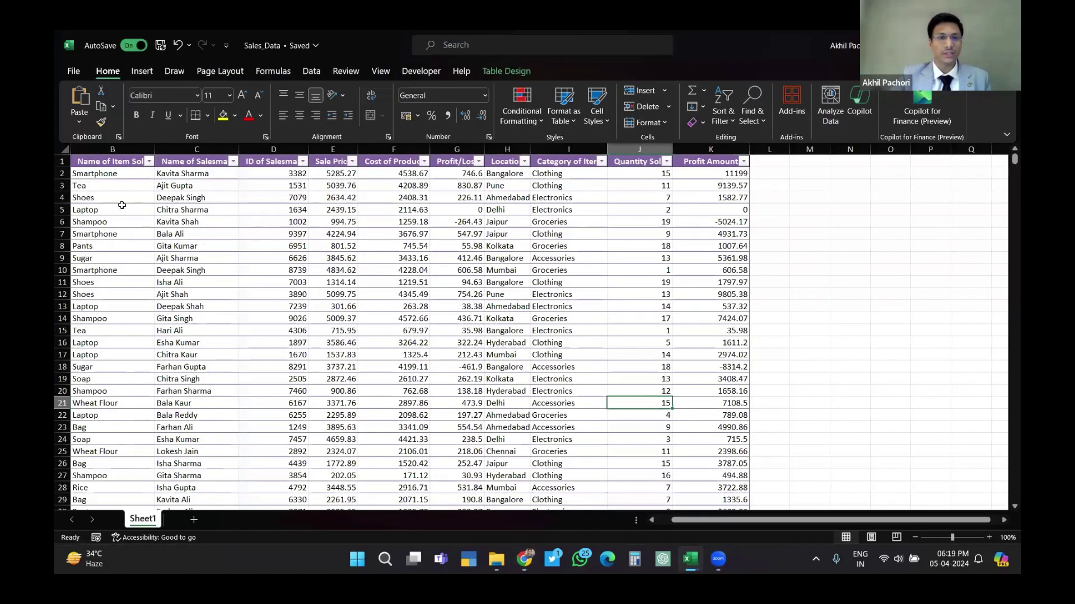
left_click(286, 223)
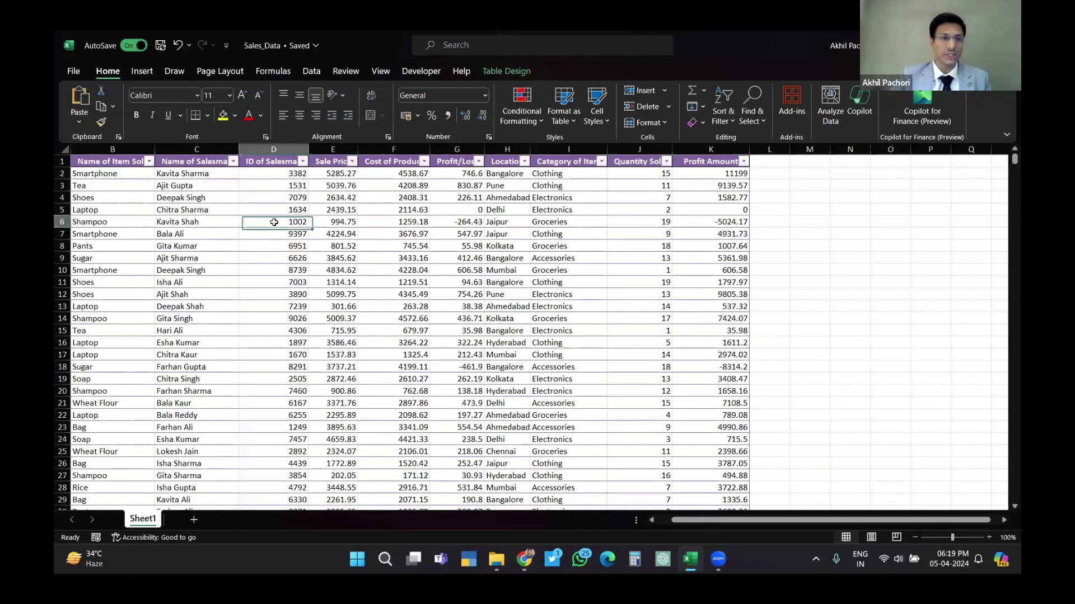
left_click(144, 167)
scroll(184, 228, "left", 1)
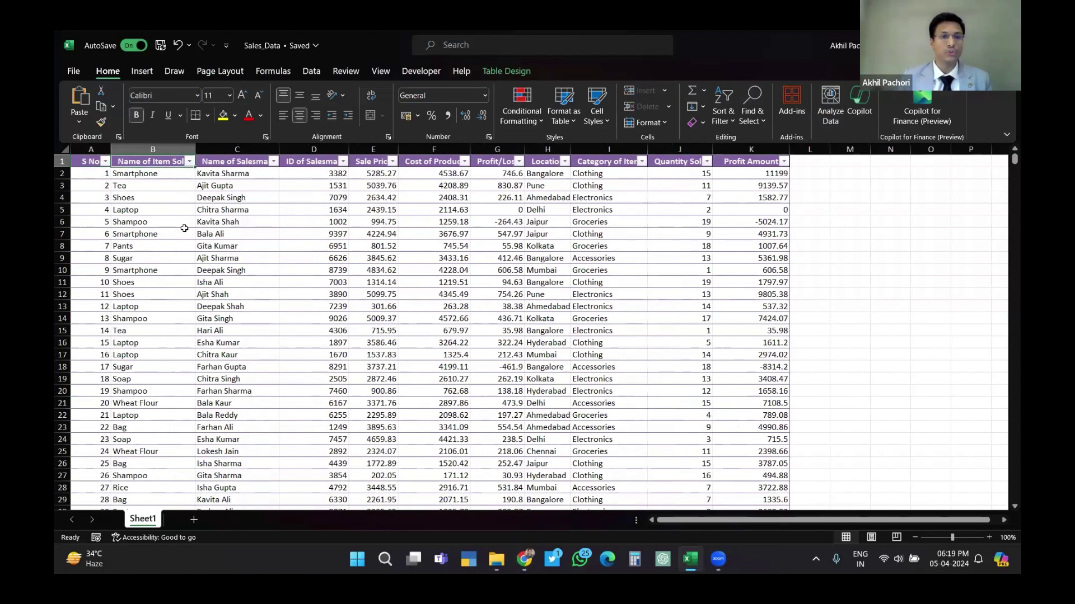
key("Right")
key("Right")
key("Right")
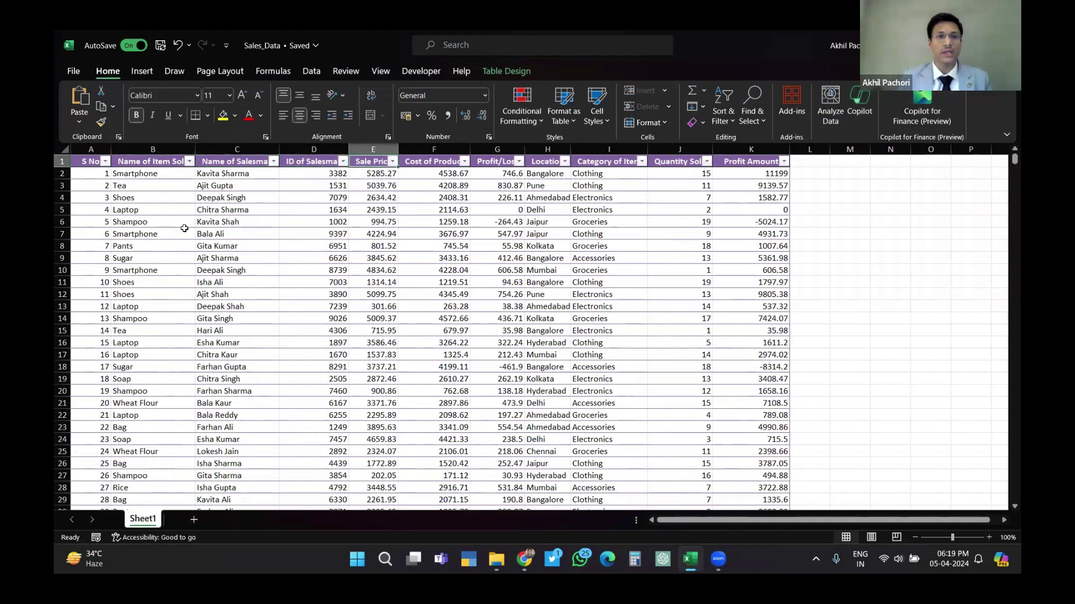
key("Right")
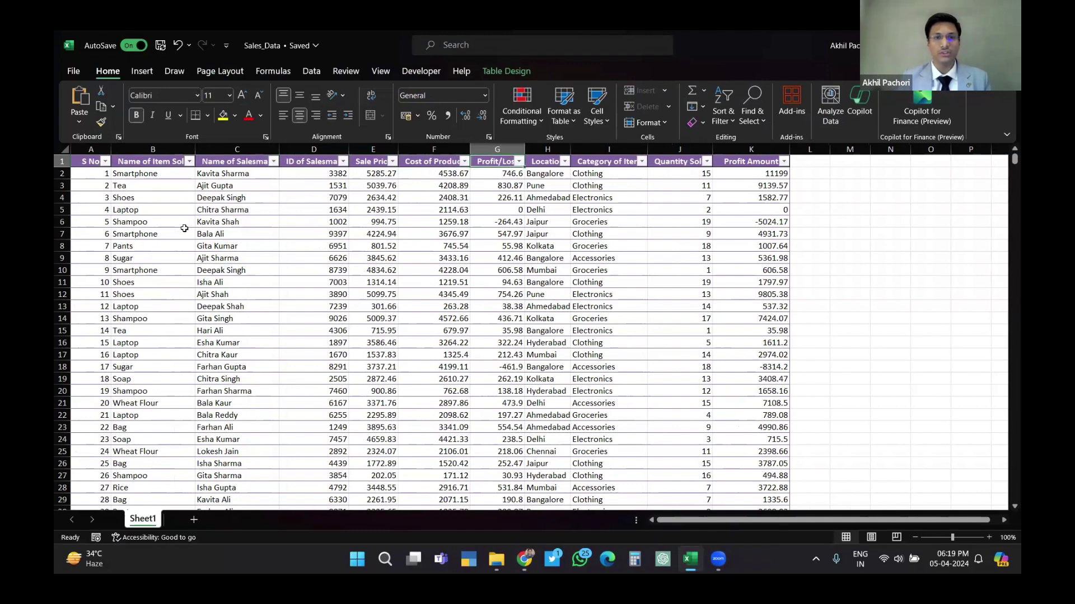
key("Down")
key("Right")
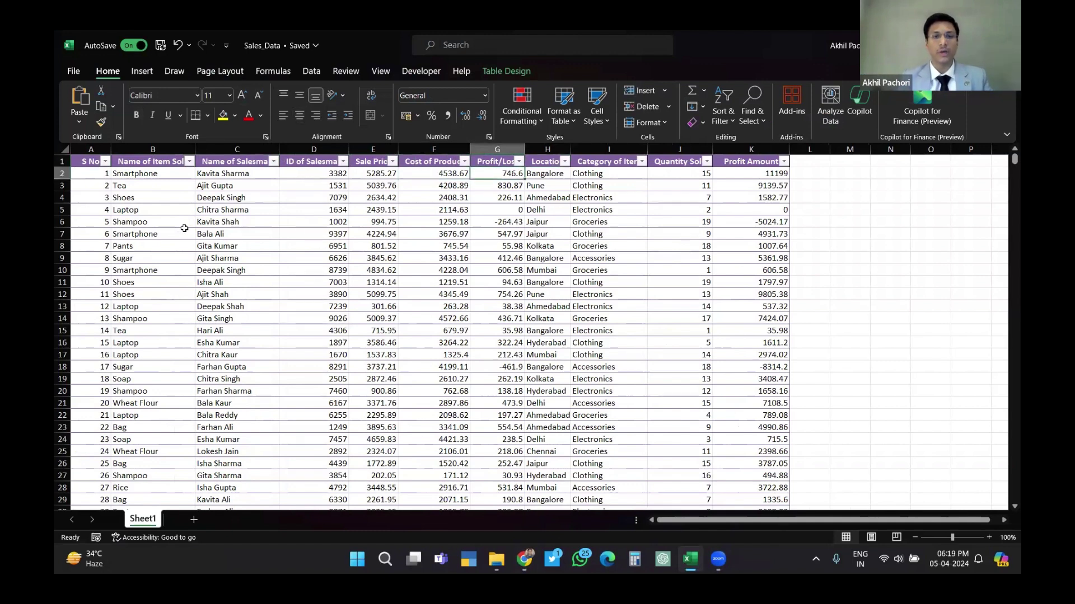
key("Right")
key("Right")
key("Right")
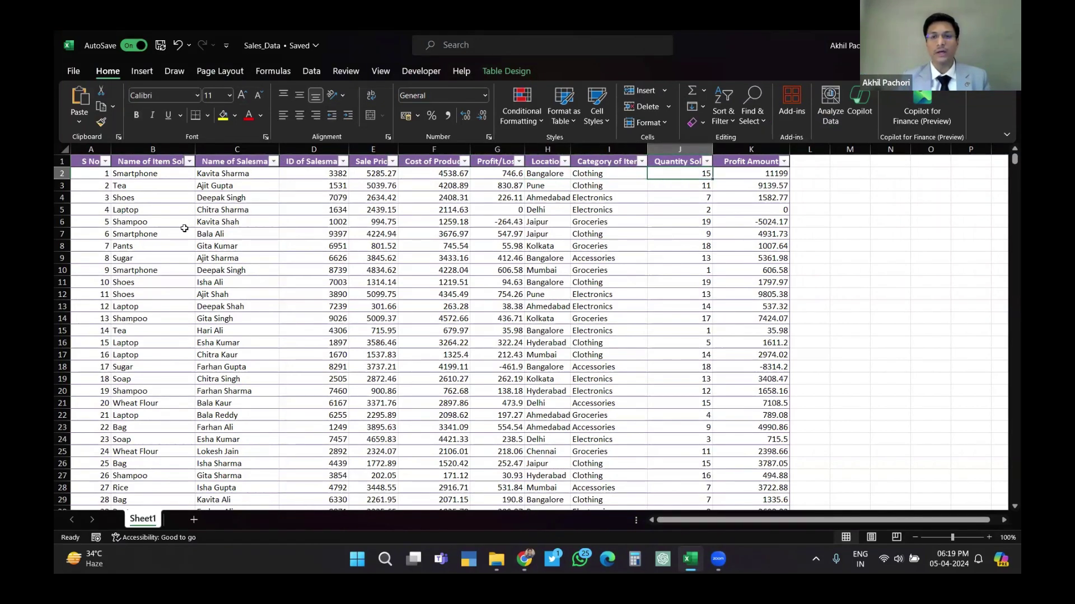
key("Right")
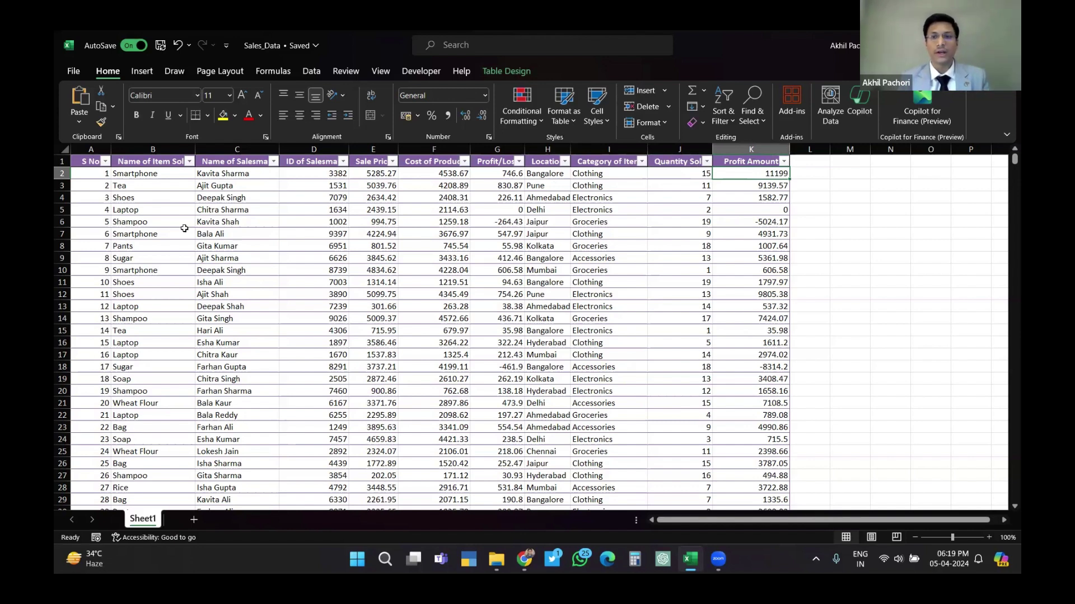
key("Left")
key("Left")
key("Left")
key("Left")
key("Left")
key("Left")
key("Left")
key("Left")
key("Left")
key("Left")
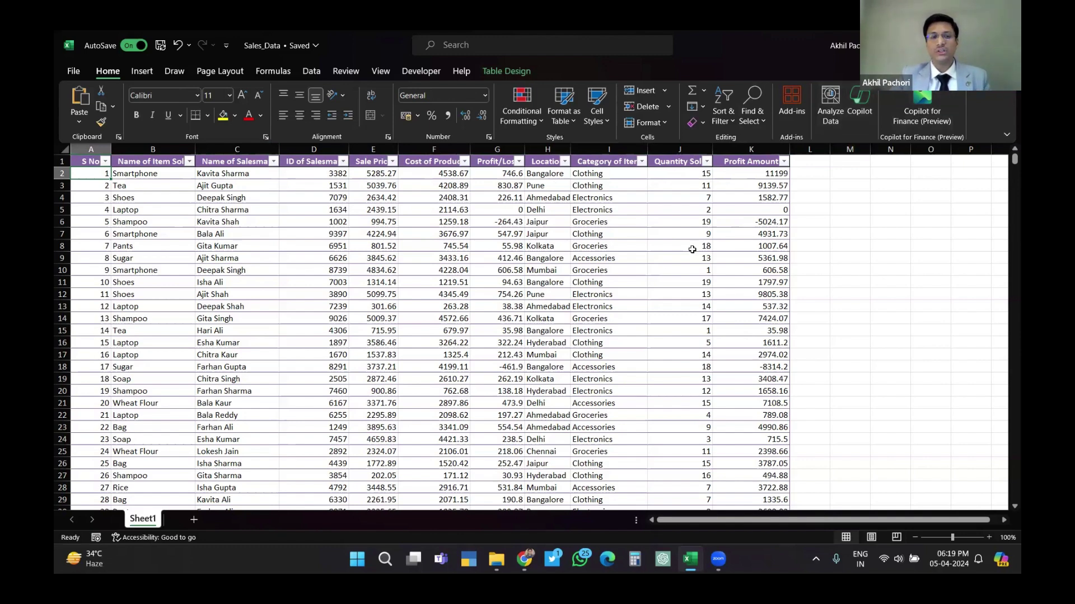
View the slide on the tools in use, then have Copilot in Excel analyze the table with the suggested question "Are there any outliers in my data?".
key("alt+Tab")
scroll(613, 319, "down", 2)
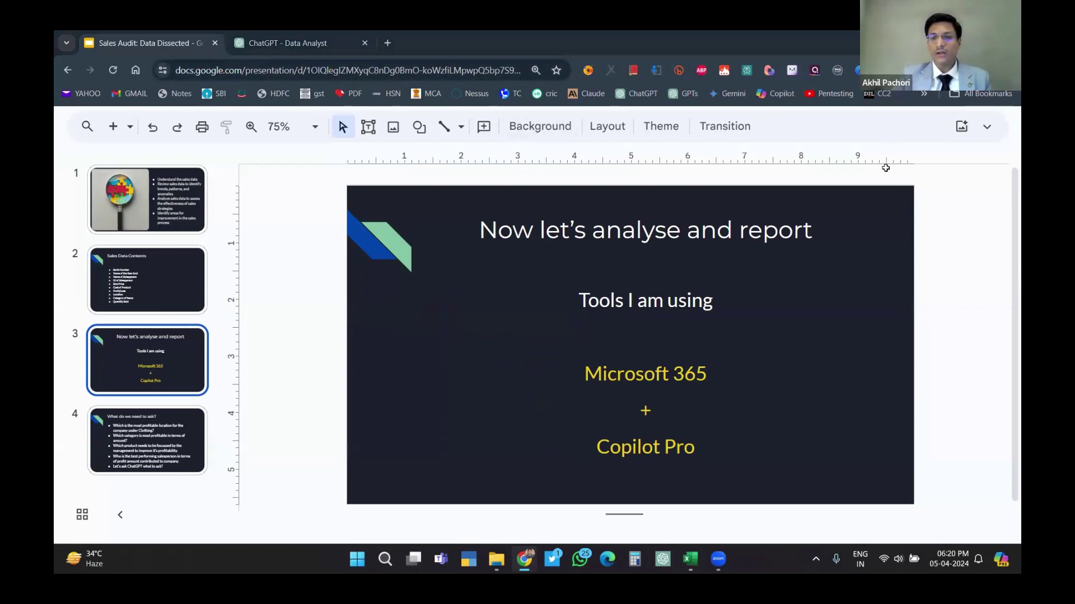
key("alt+Tab")
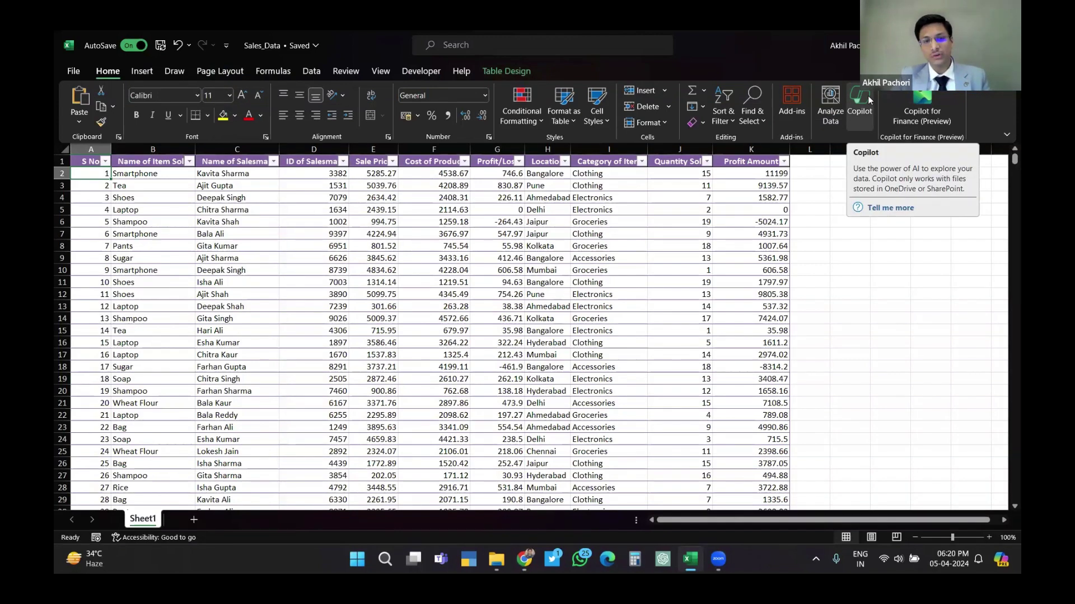
left_click(869, 99)
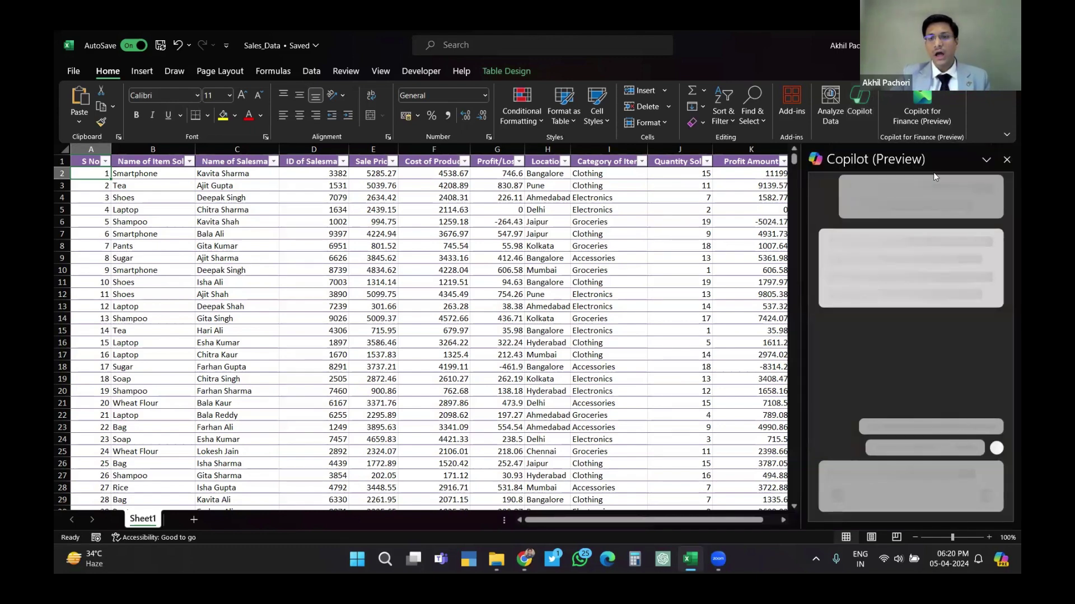
left_click(889, 320)
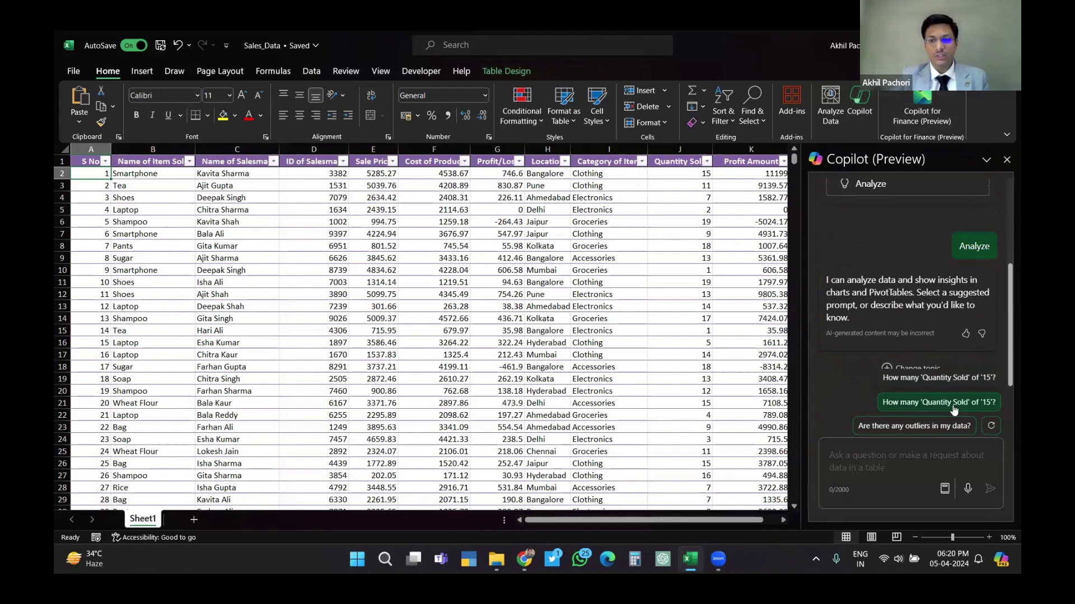
left_click(991, 426)
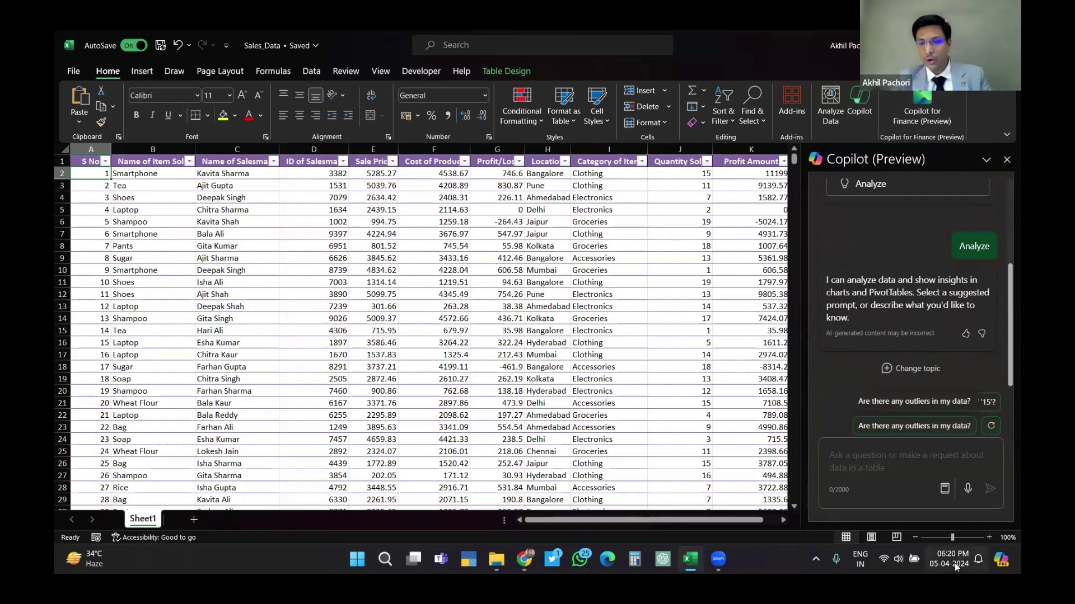
left_click(921, 430)
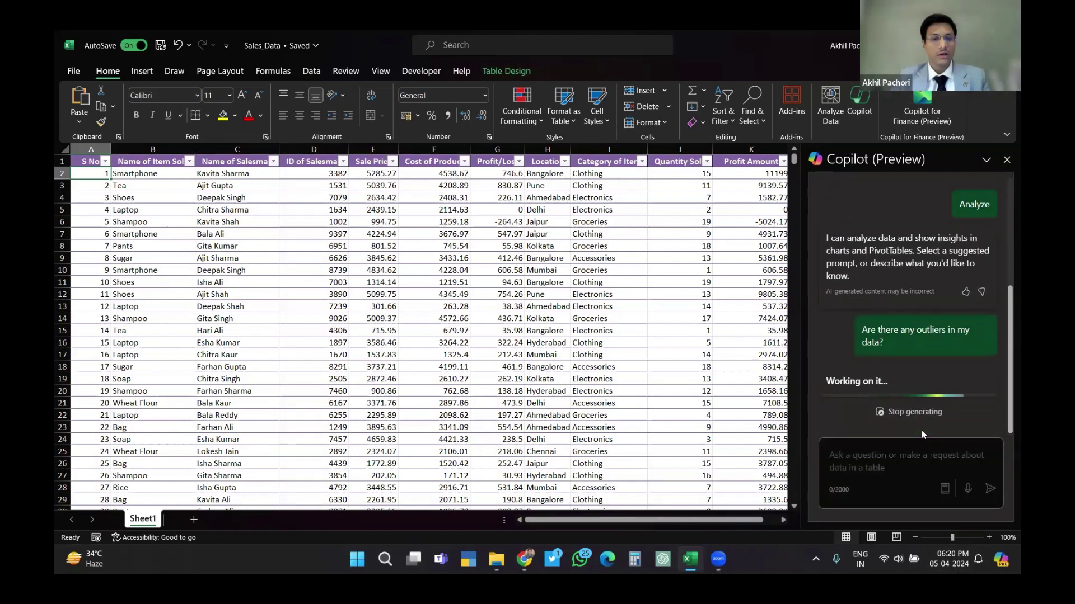
In ChatGPT's Data Analyst, enter "Analyse this data and answer my questions for preparing the internal audit report for sales data" and attach Sales_Data.xlsx.
key("alt+Tab")
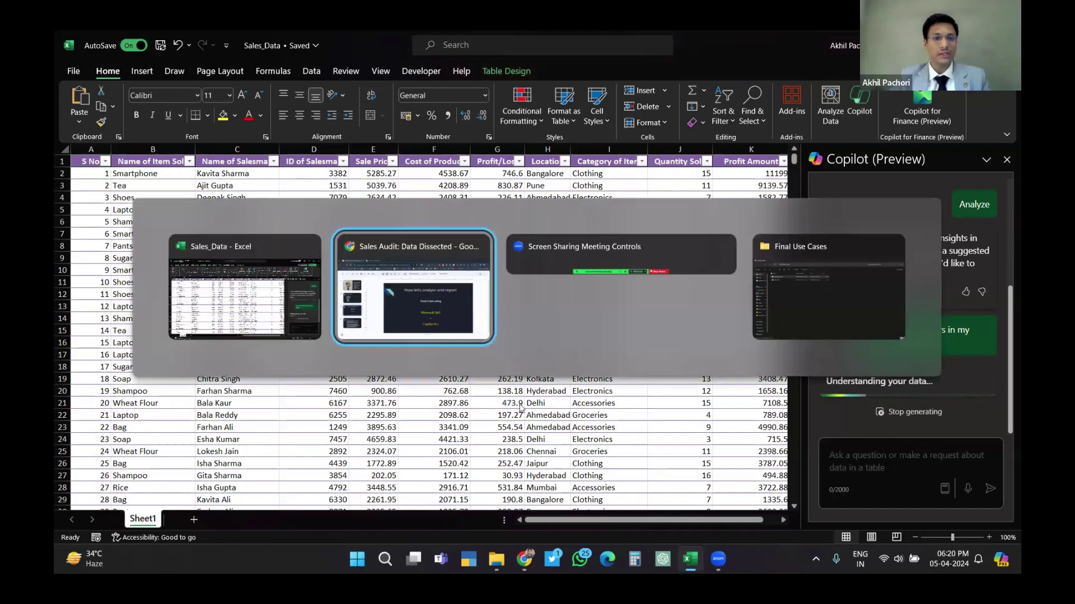
left_click(286, 43)
left_click(403, 460)
type("Analyse this data and answer my questions for preparing the internal audit report for sales data")
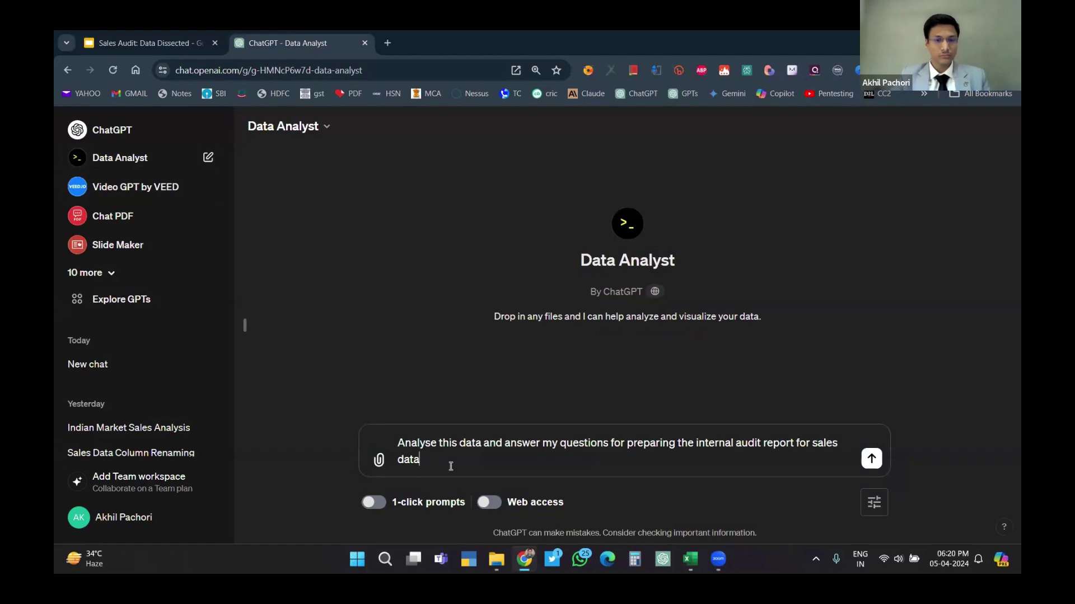
left_click(377, 461)
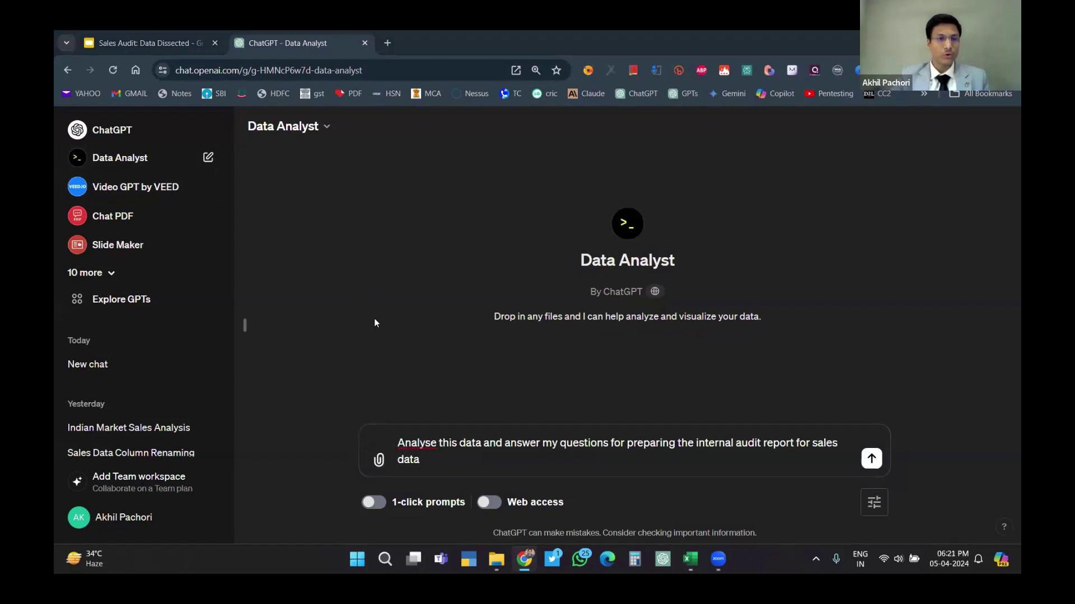
left_click(223, 156)
left_click(437, 313)
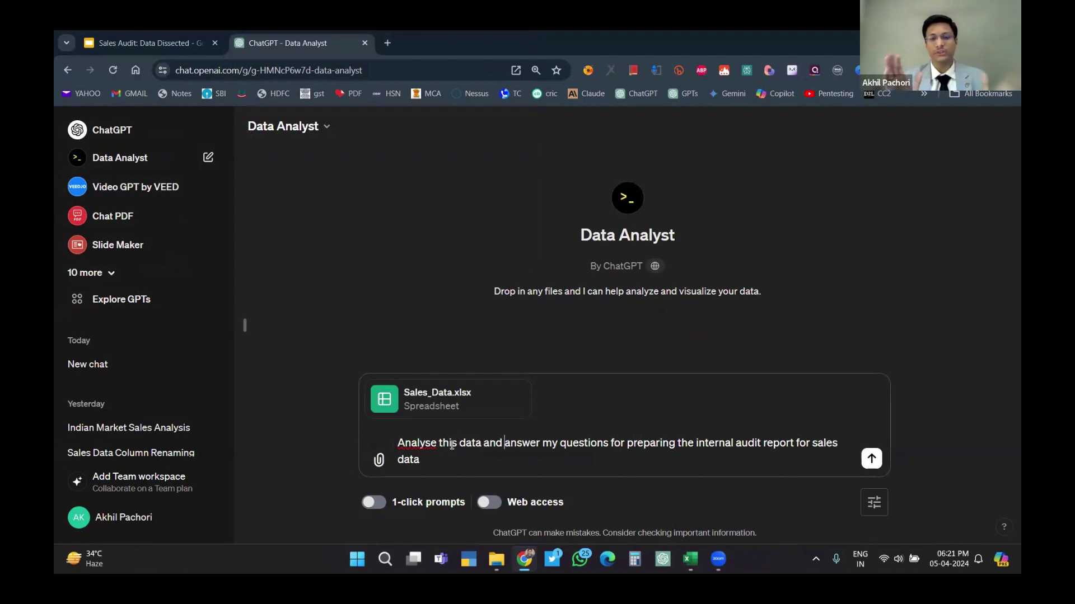
Read through the drafted analysis prompt and send it with the attached spreadsheet.
key("ctrl+Left")
key("ctrl+Left")
key("ctrl+Left")
key("ctrl+Left")
key("ctrl+Left")
key("ctrl+Left")
key("ctrl+Left")
key("ctrl+Left")
key("ctrl+Left")
key("ctrl+Left")
key("ctrl+Left")
key("ctrl+Left")
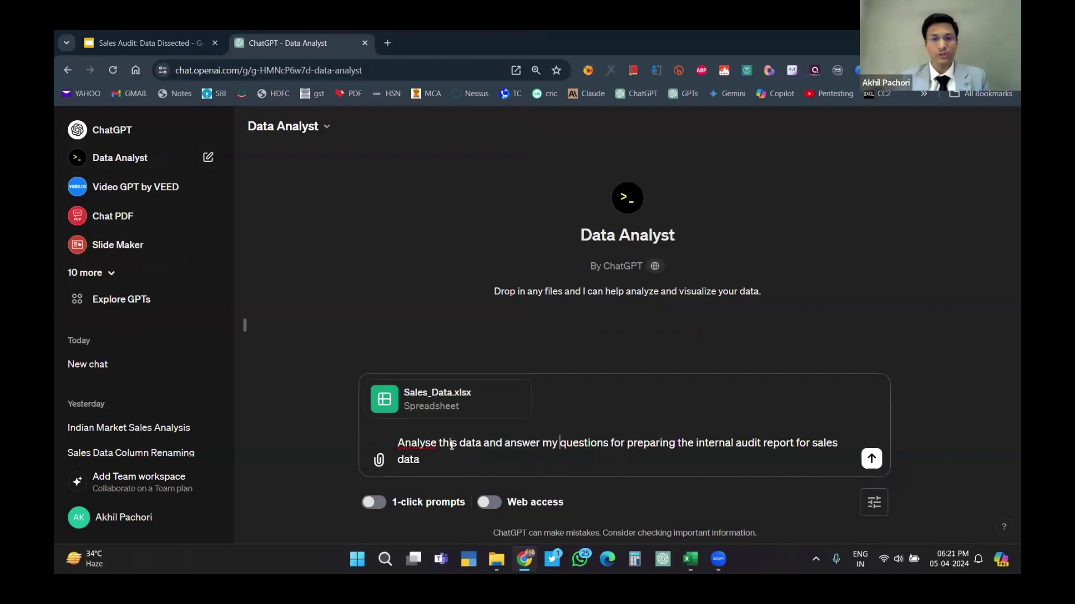
key("Right")
key("Right")
key("Right")
key("Right")
key("Right")
key("Right")
key("Right")
key("Right")
key("Right")
key("Right")
key("Right")
key("Right")
key("Right")
key("Right")
key("Right")
key("Right")
key("Right")
key("Right")
key("Right")
key("Right")
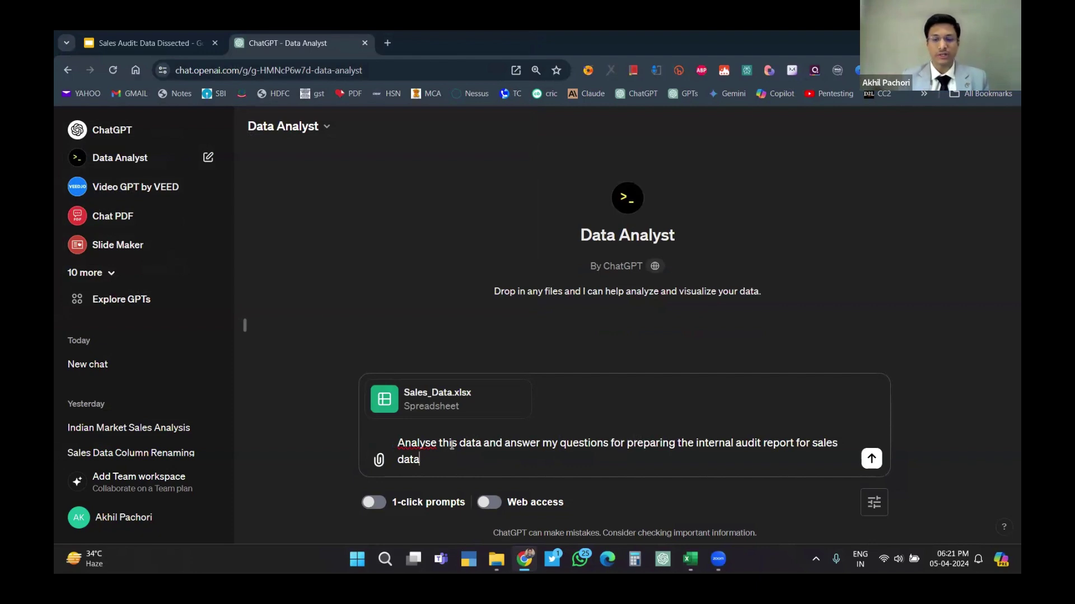
key("Return")
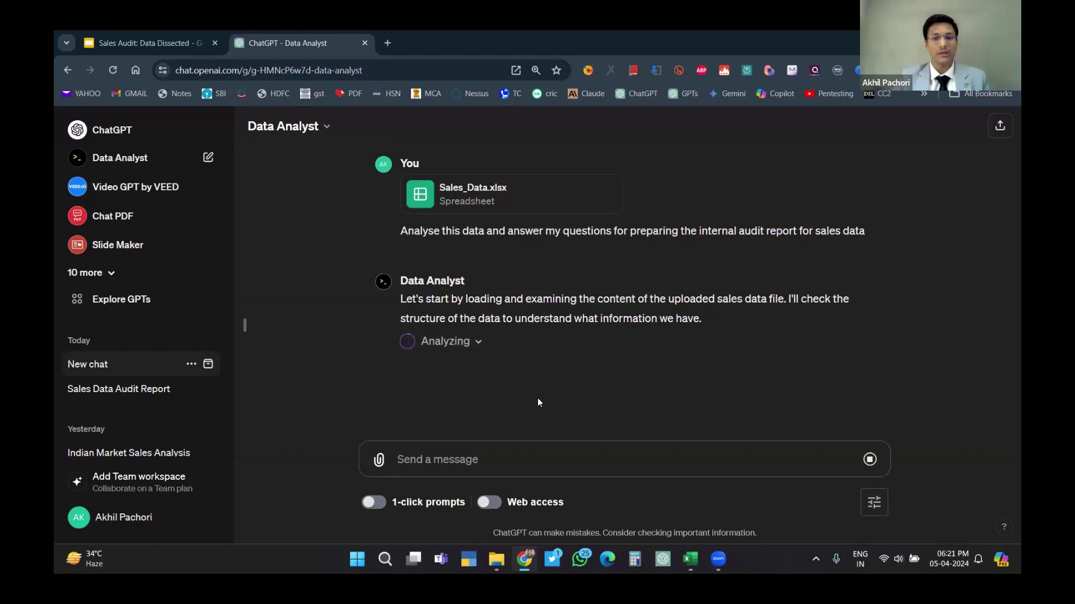
Copy the question "Which is the most profitable location for the company under Clothing?" from the "What do we need to ask?" slide.
key("alt+Tab")
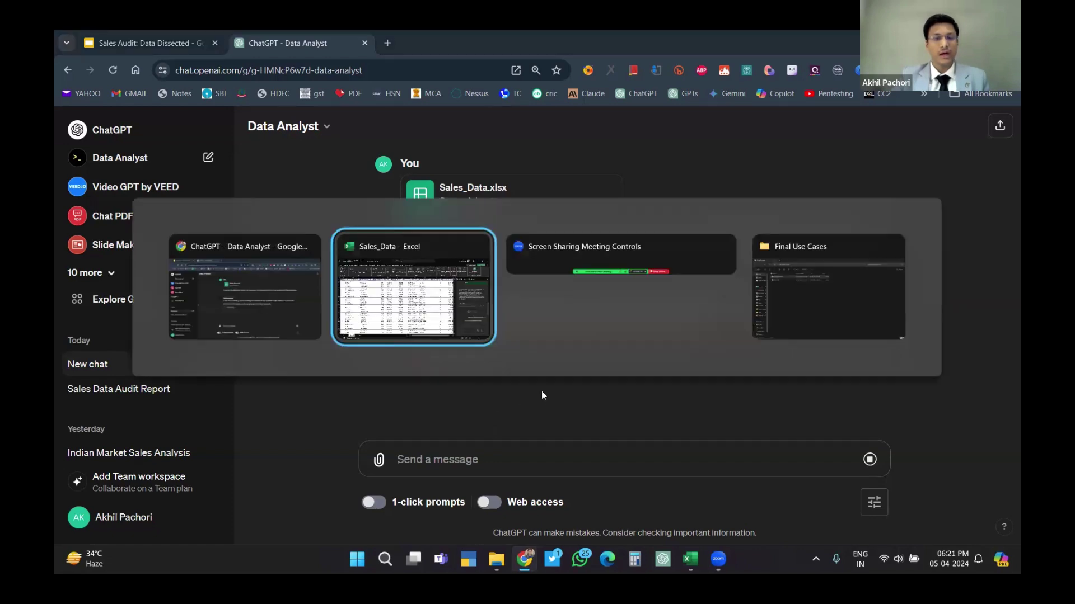
left_click(163, 42)
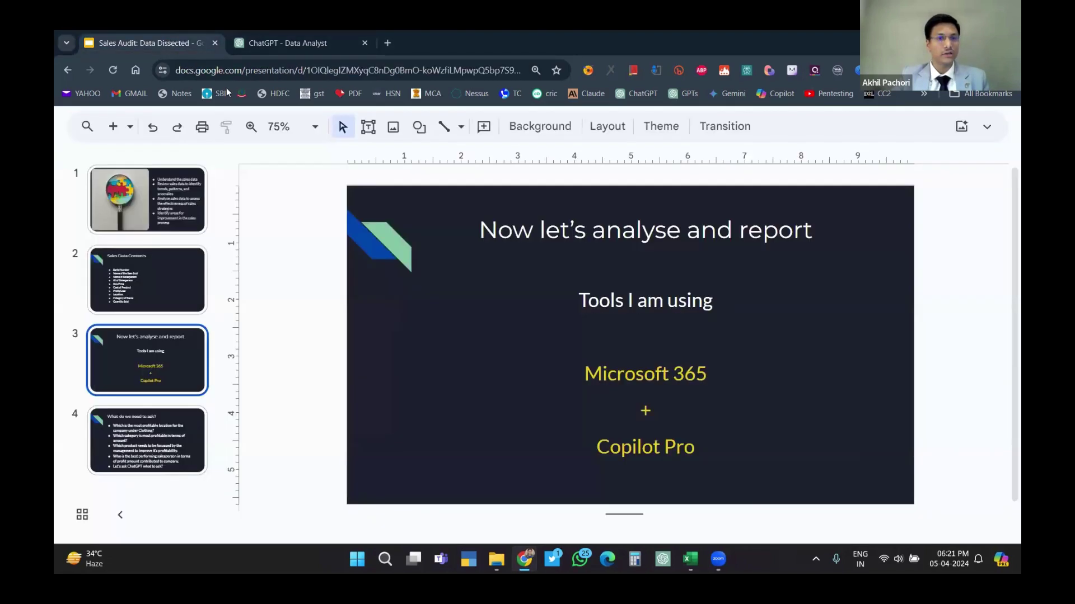
left_click(154, 428)
left_click(675, 298)
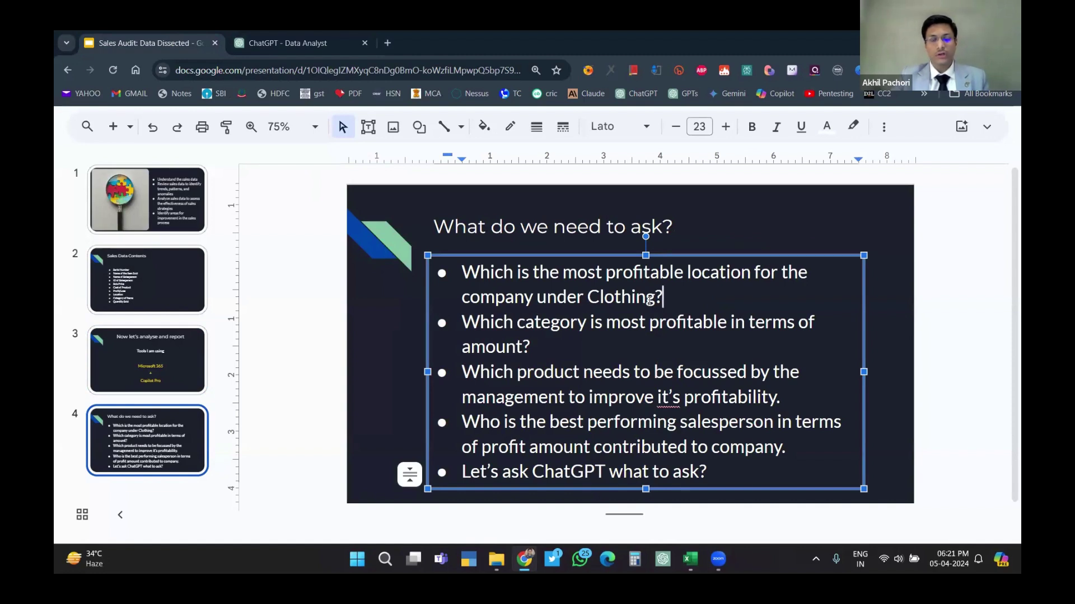
left_click_drag(653, 293, 466, 275)
key("ctrl+c")
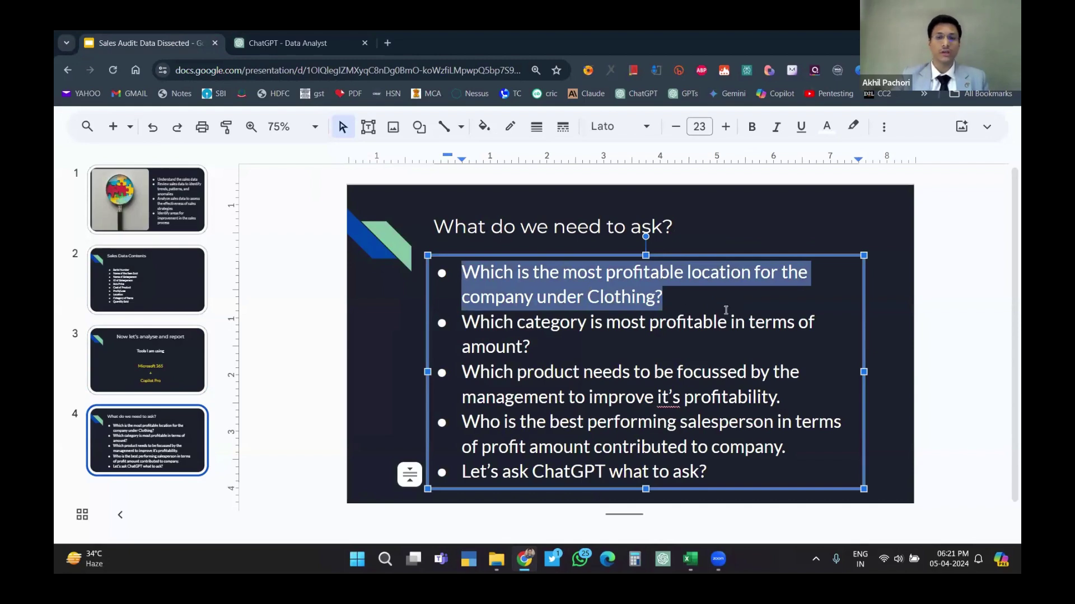
Paste the copied question into the ChatGPT conversation, insert "the category" before "Clothing", and send it.
left_click(251, 39)
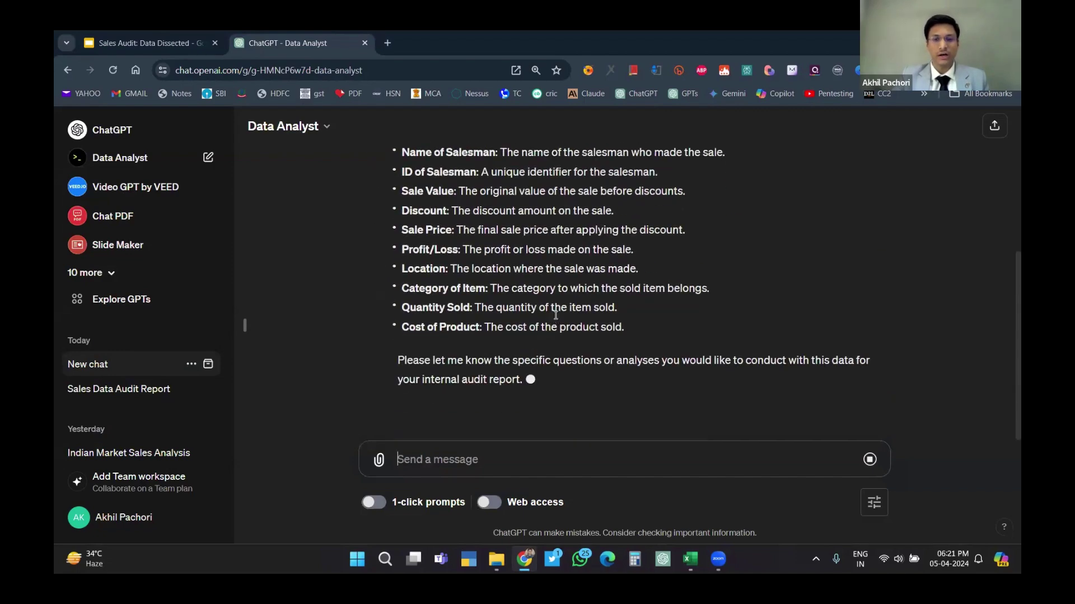
left_click(472, 452)
key("ctrl+v")
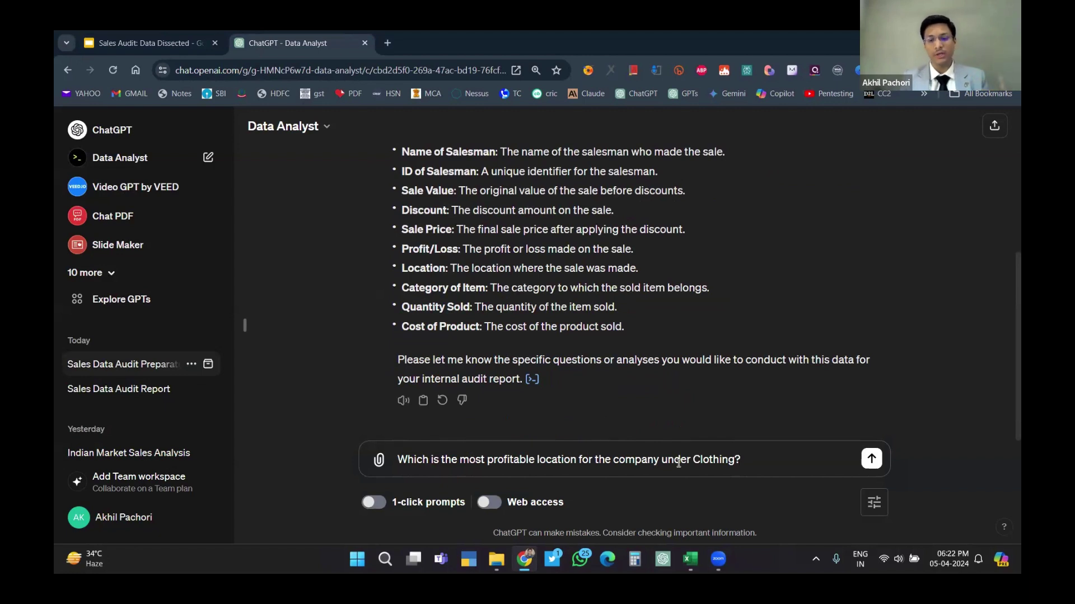
type("the category")
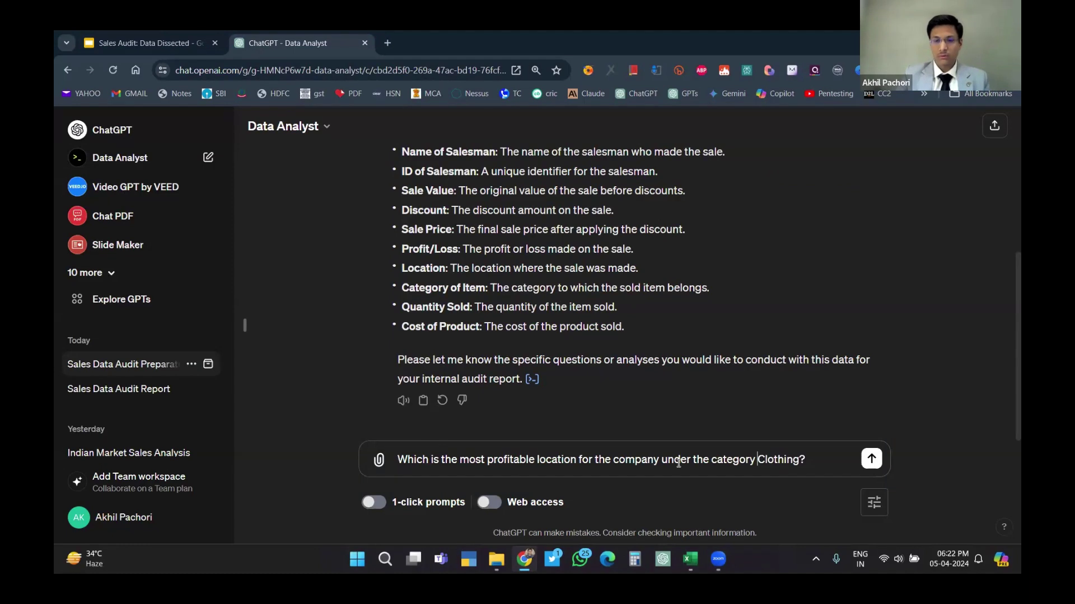
key("Return")
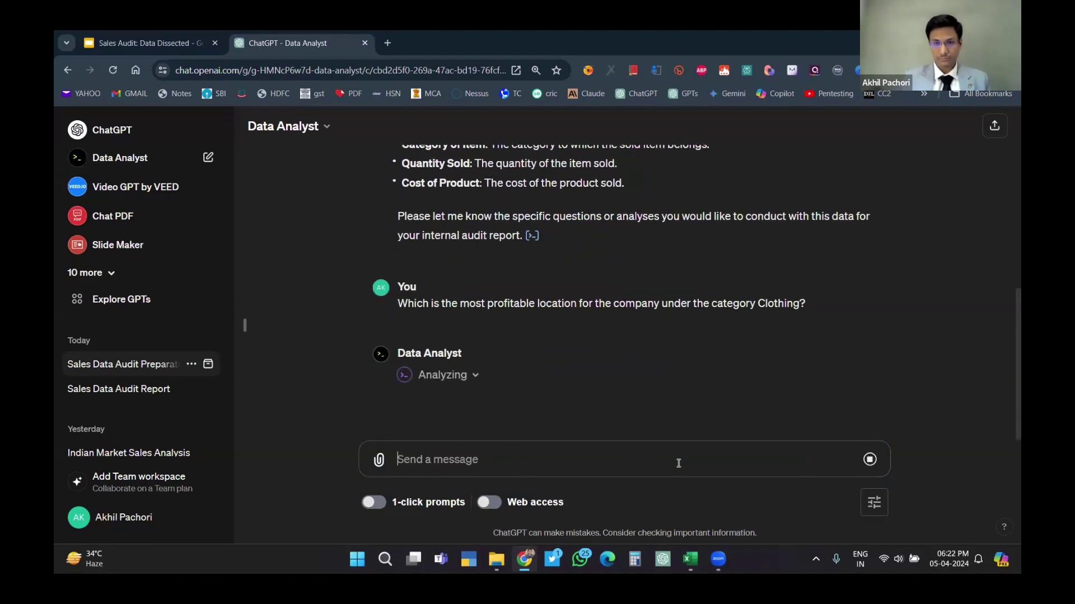
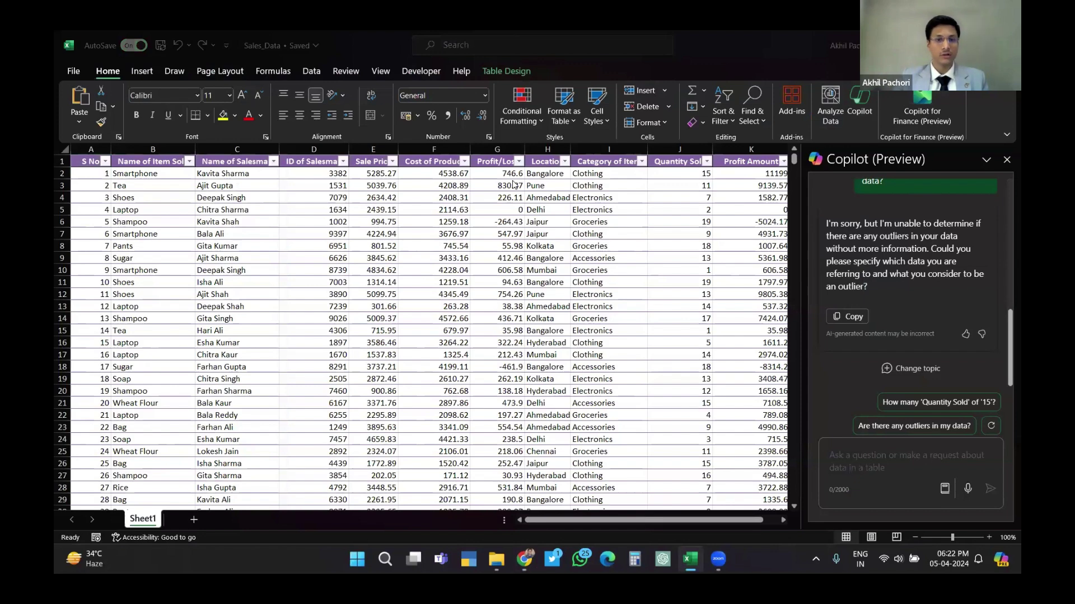
Return to ChatGPT and ask "Which category is most profitable in terms of amount?", checking the Excel sales sheet before viewing the answer.
key("alt+Tab")
key("Return")
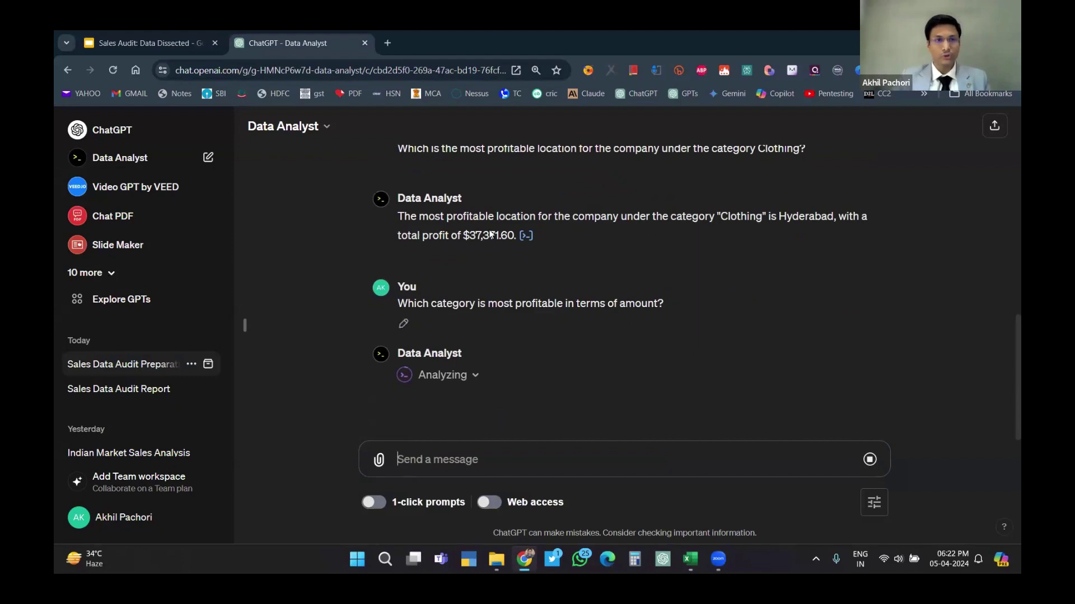
left_click(690, 560)
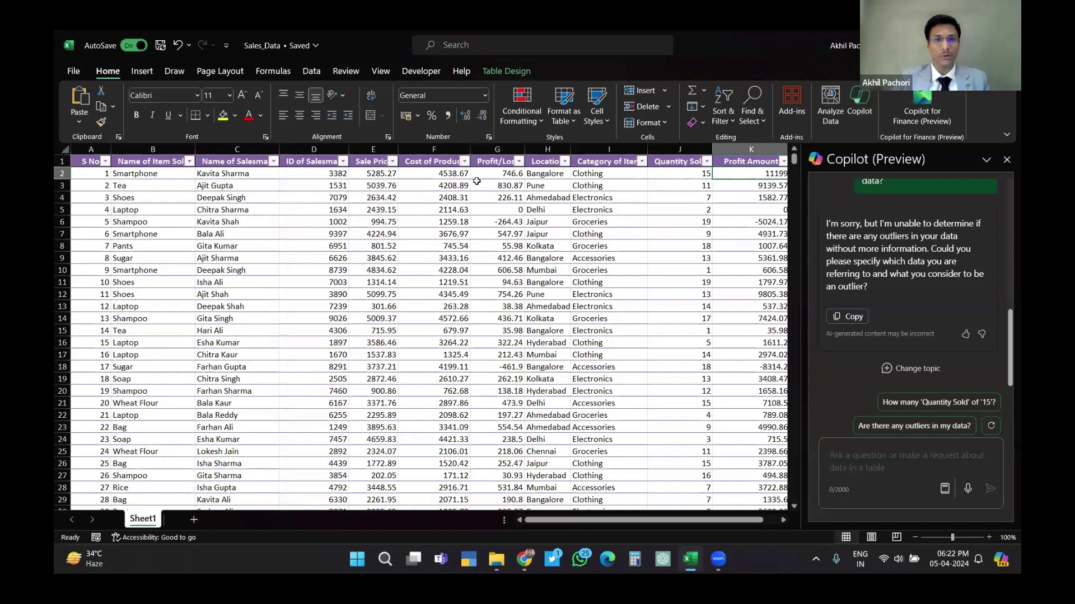
left_click(524, 559)
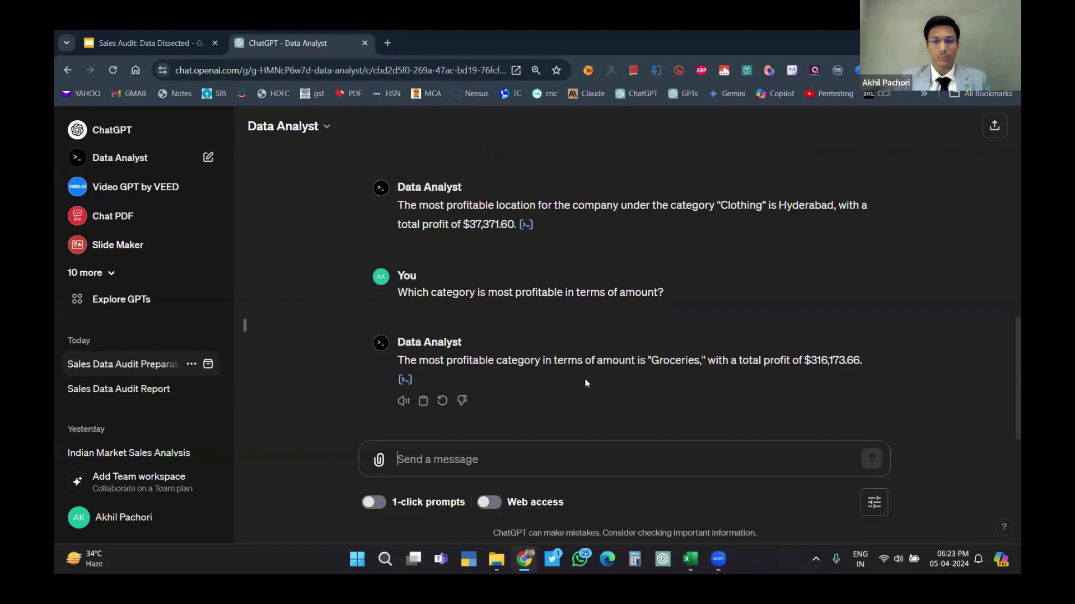
Copy "Which product needs to be focussed by the management to improve it's profitability." from the questions slide and send it in the ChatGPT conversation.
left_click(691, 566)
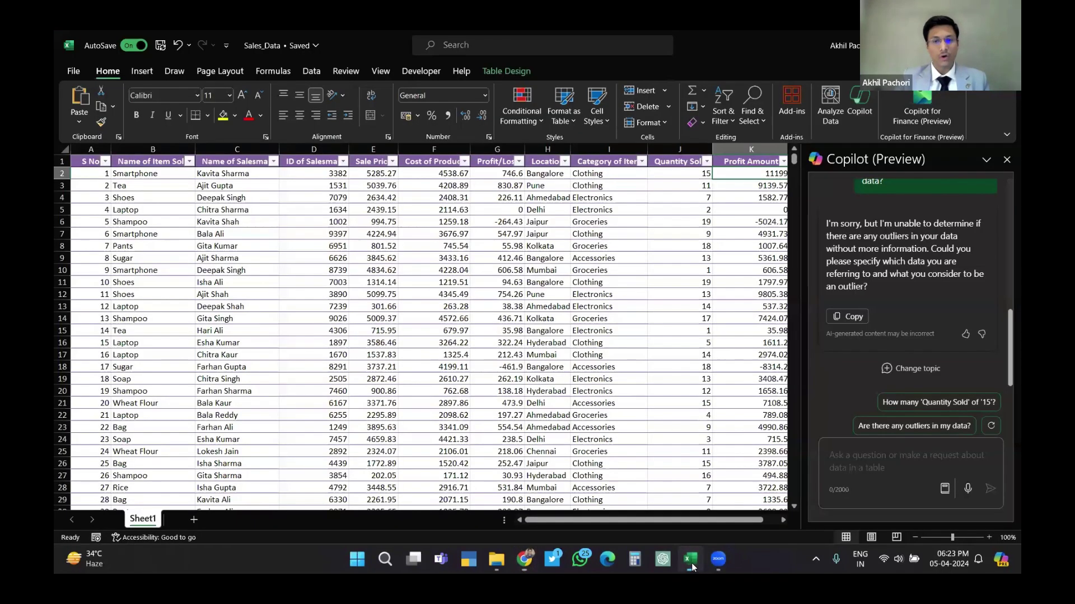
key("alt+Tab")
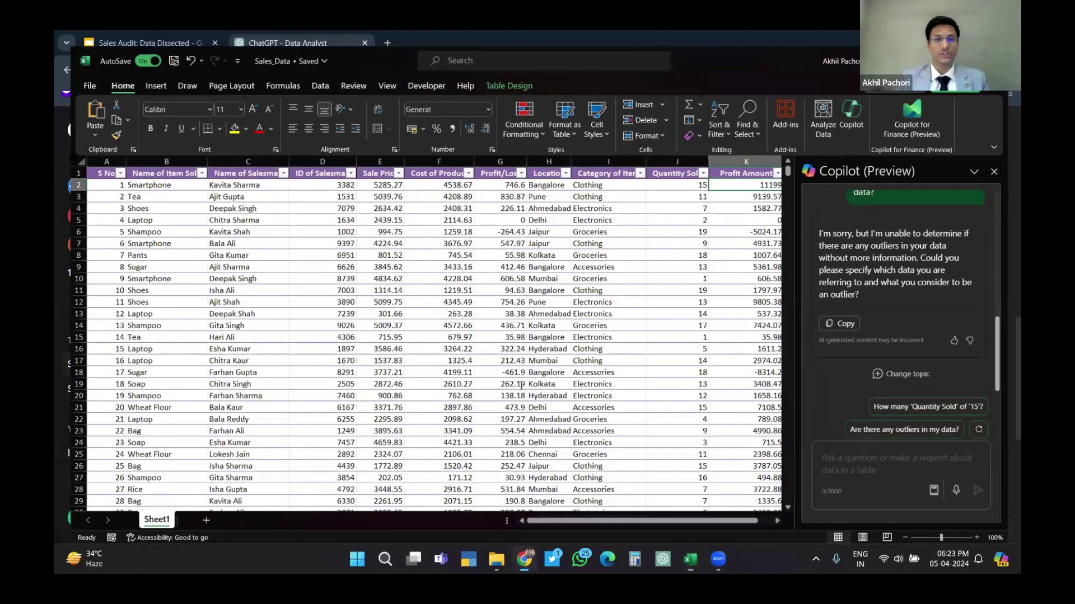
key("ctrl+Tab")
triple_click(786, 395)
key("ctrl+c")
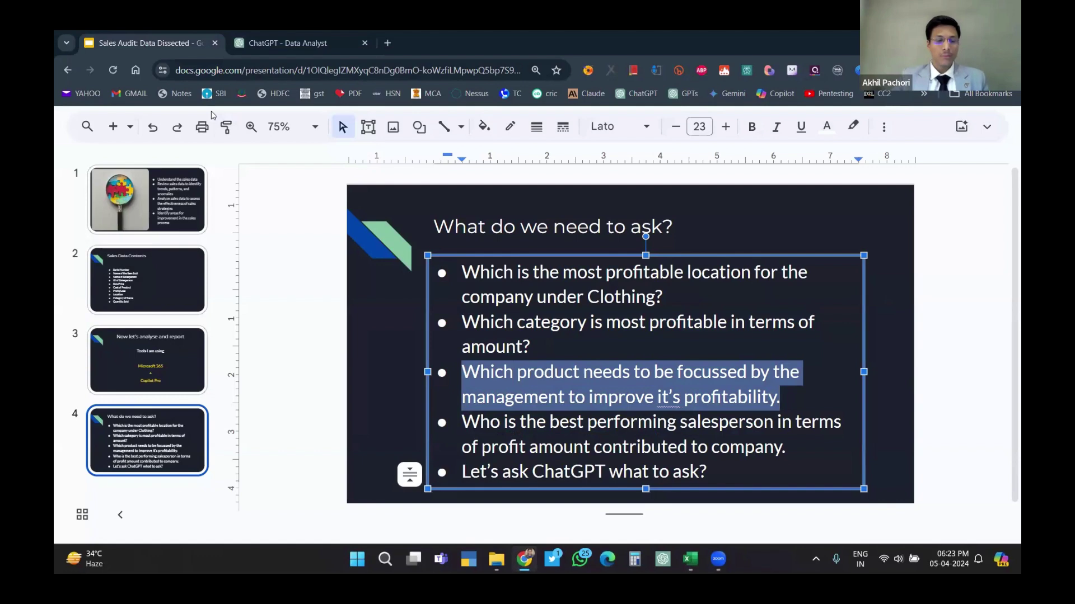
left_click(286, 43)
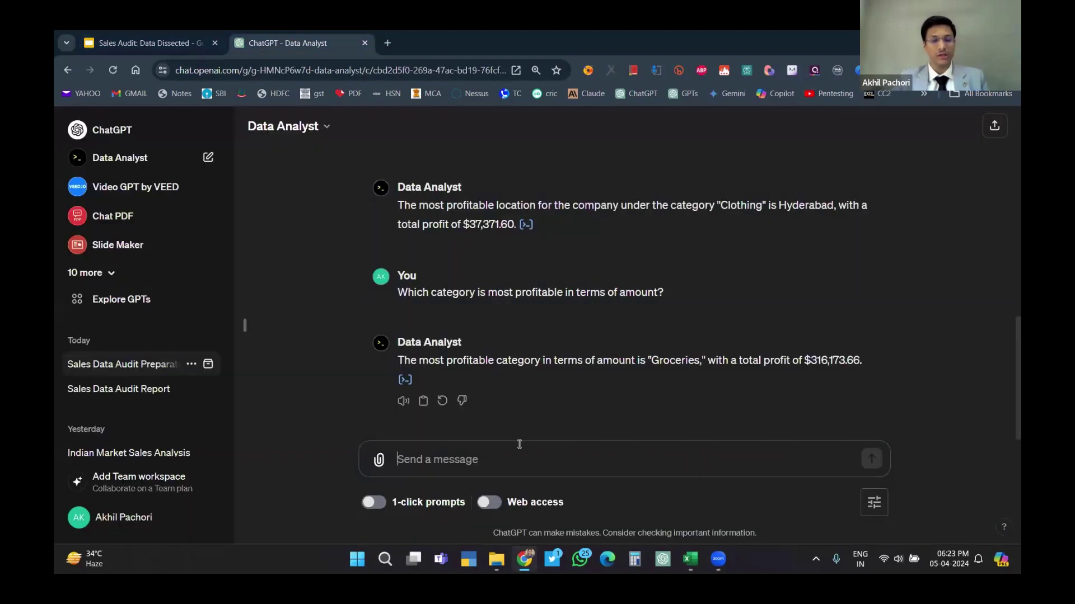
key("ctrl+v")
key("Return")
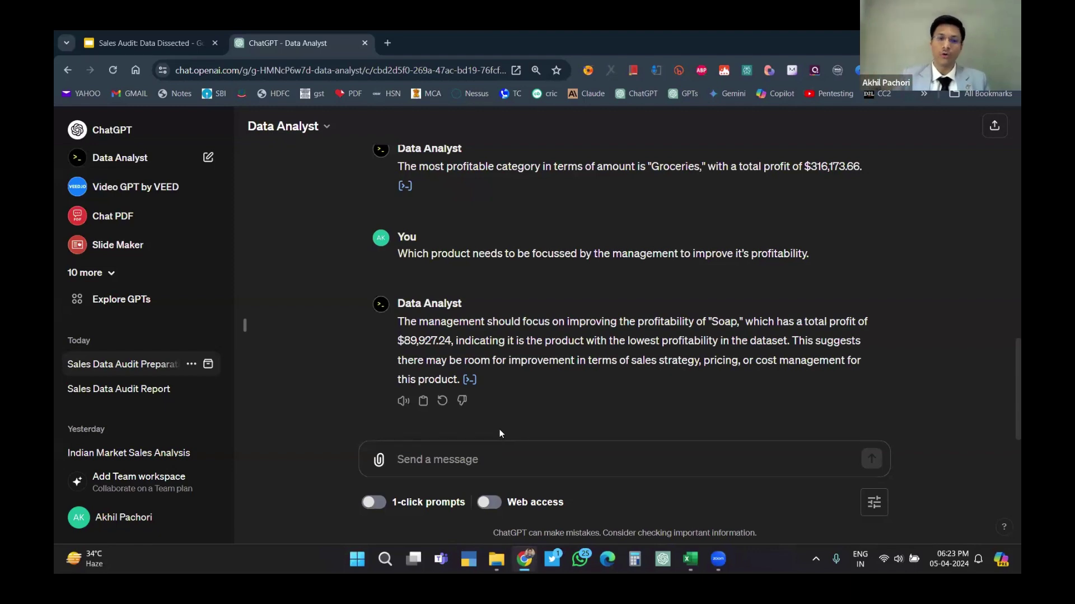
Copy "Who is the best performing salesperson in terms of profit amount contributed to company." from the slide, send it to ChatGPT, and check the Excel sheet.
left_click(147, 42)
left_click_drag(461, 422, 791, 446)
key("ctrl+c")
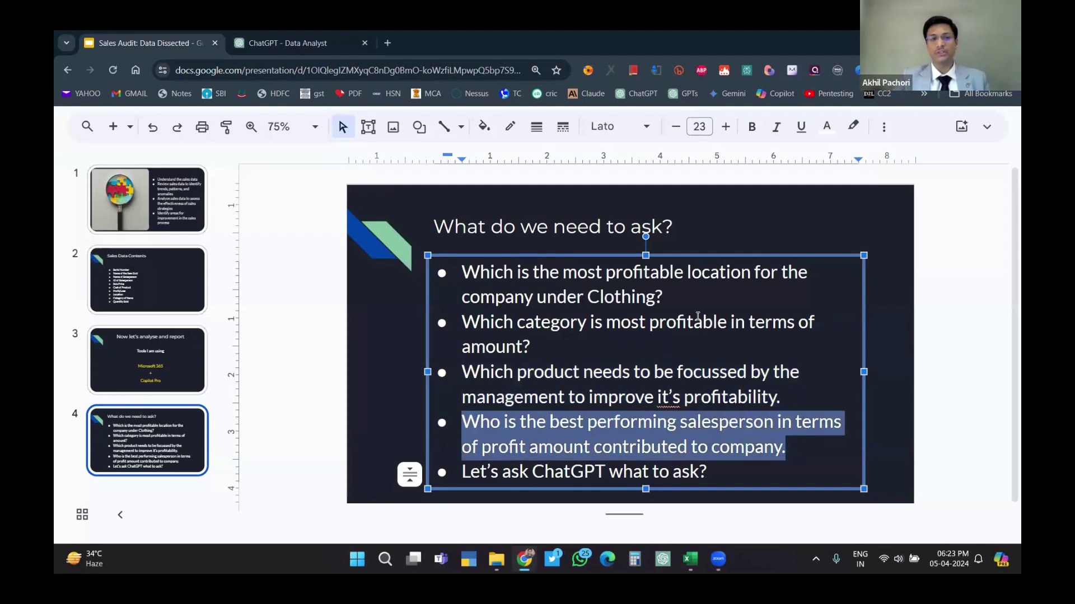
left_click(237, 36)
key("ctrl+v")
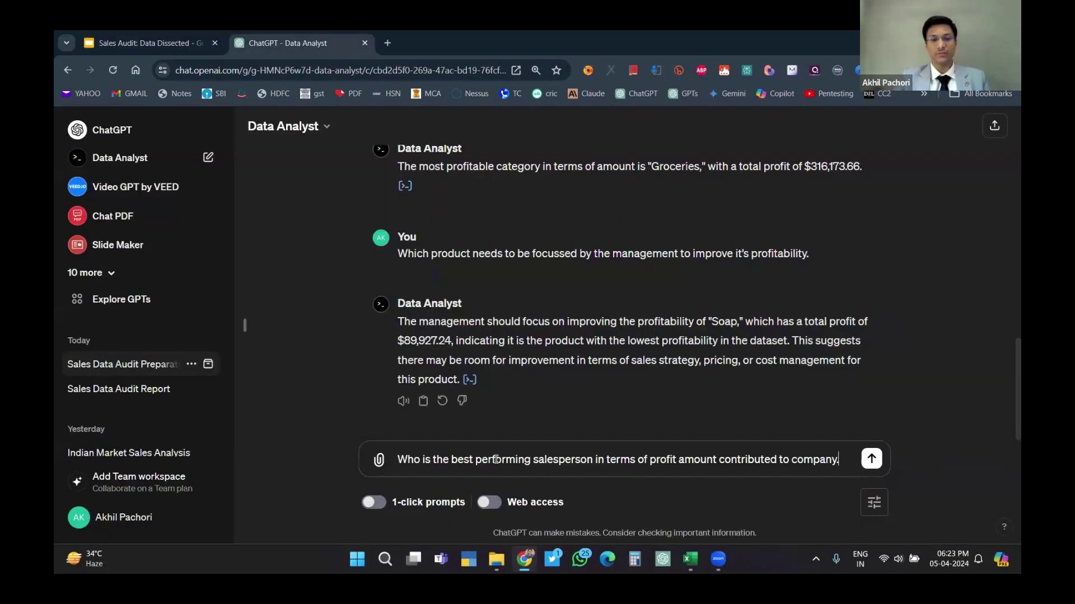
key("Return")
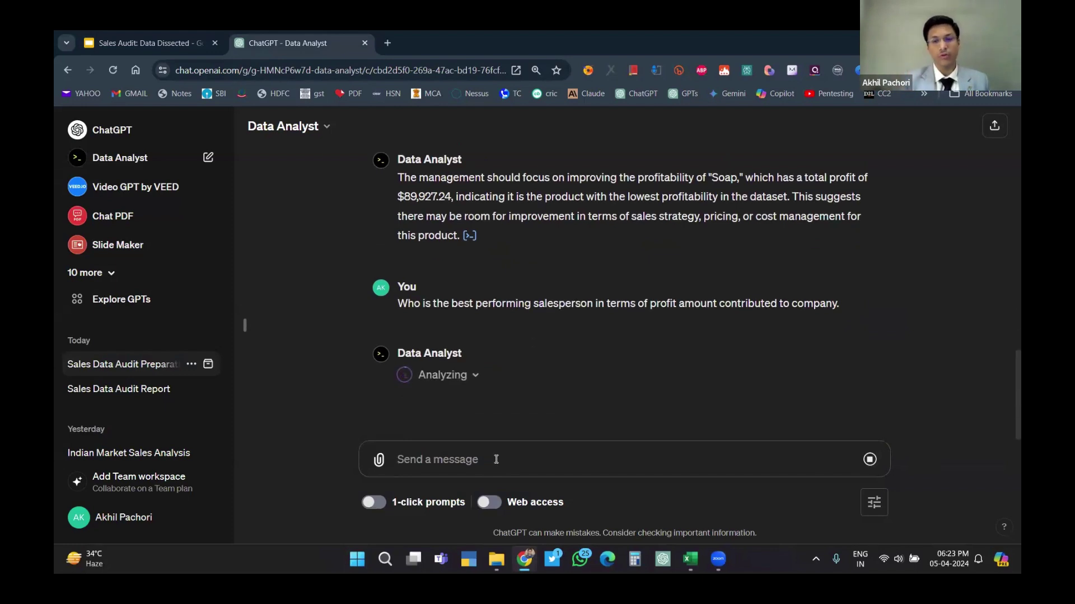
left_click(692, 558)
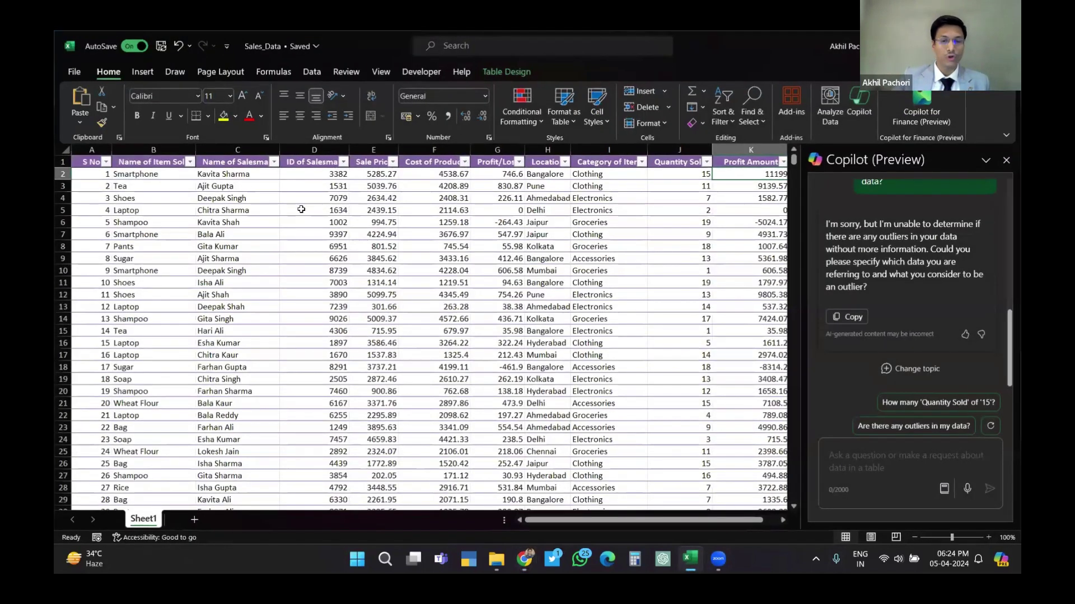
left_click(520, 551)
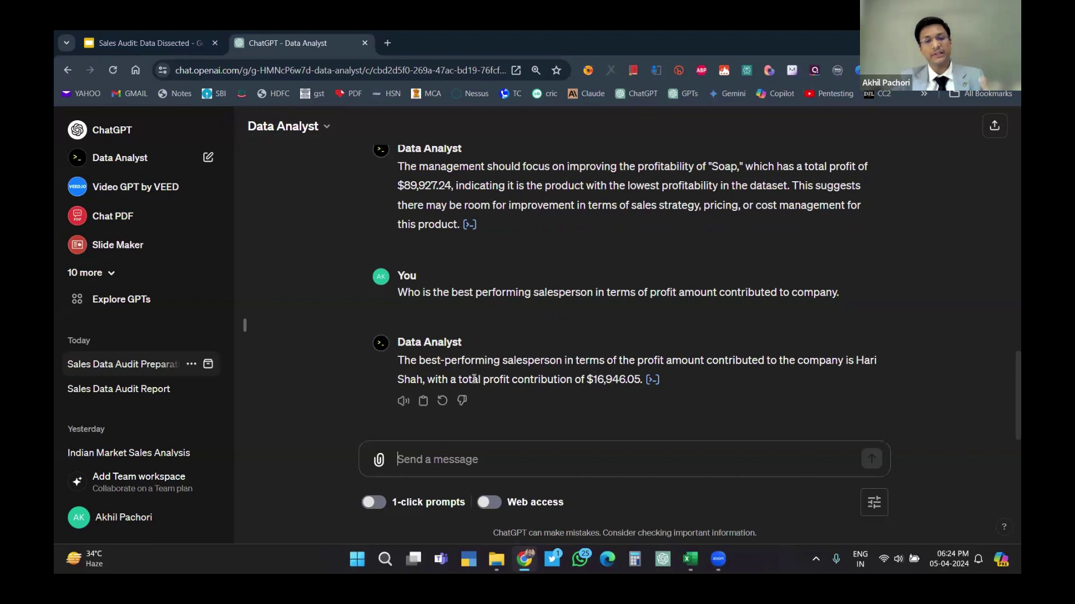
Draft the follow-up message "What else can be provided to me as an insight to present to the management" in the ChatGPT conversation.
left_click(476, 459)
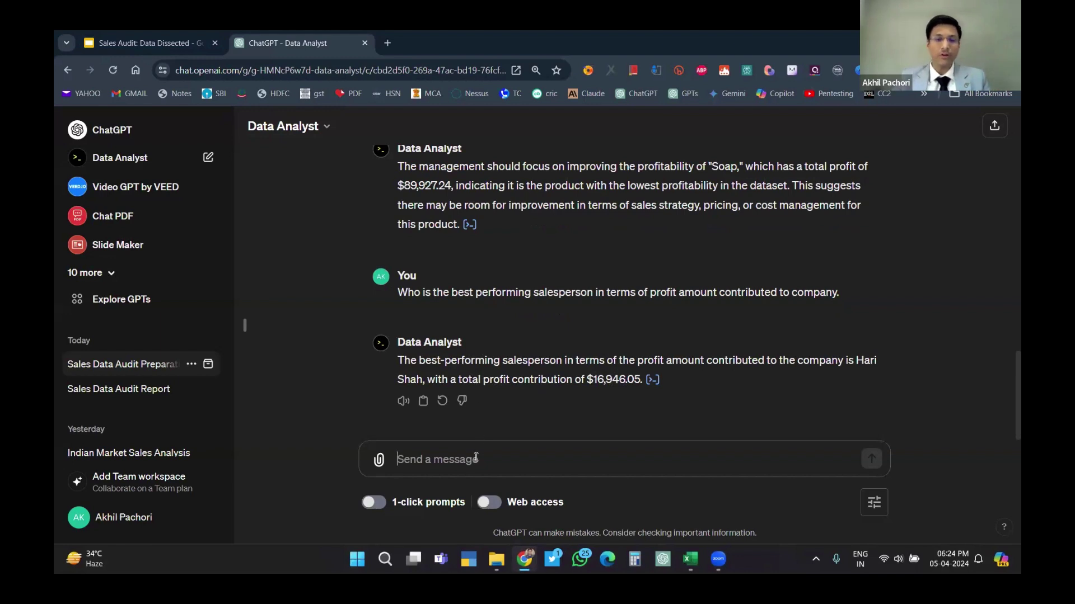
type("What w")
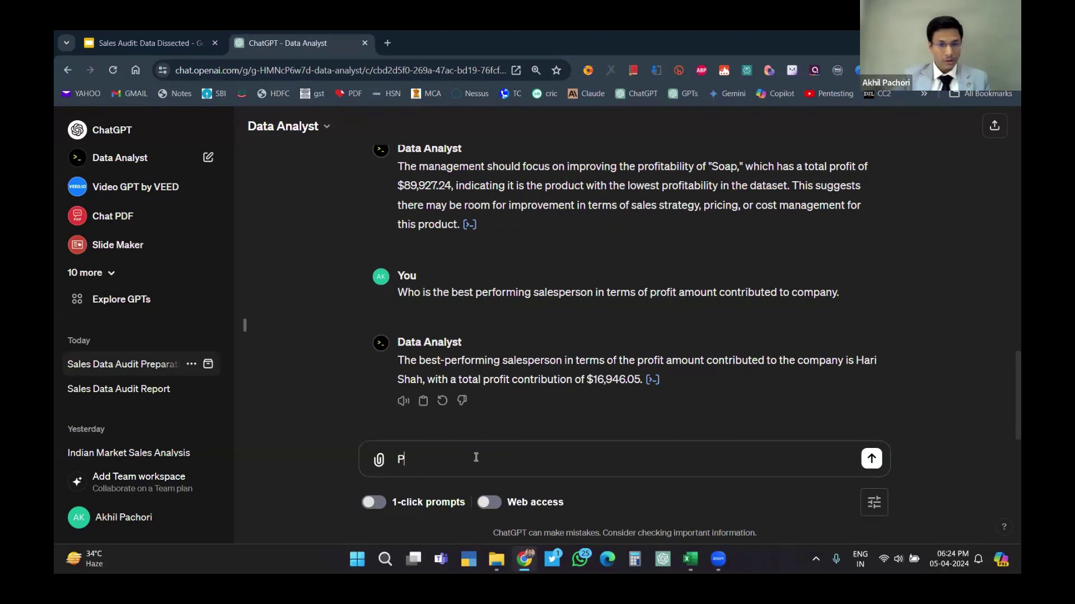
key("BackSpace")
type("el")
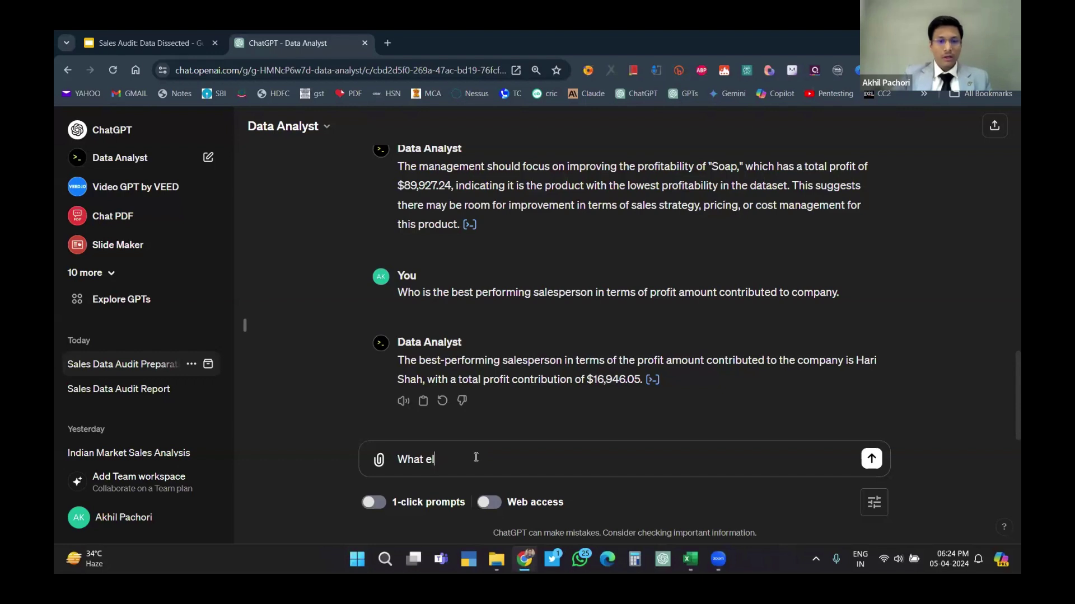
type("se can be ")
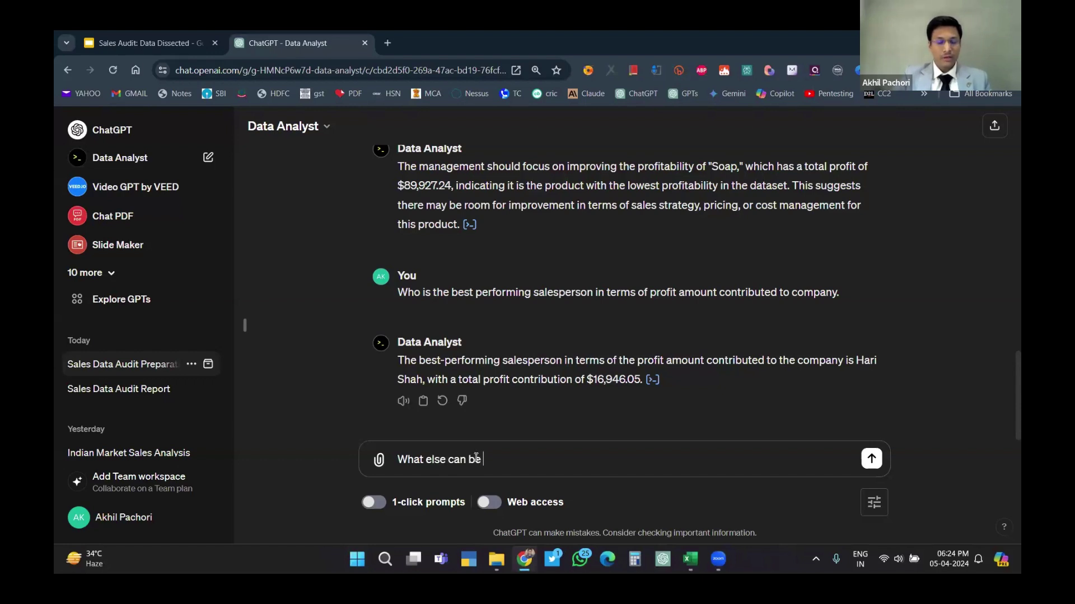
type("provided m")
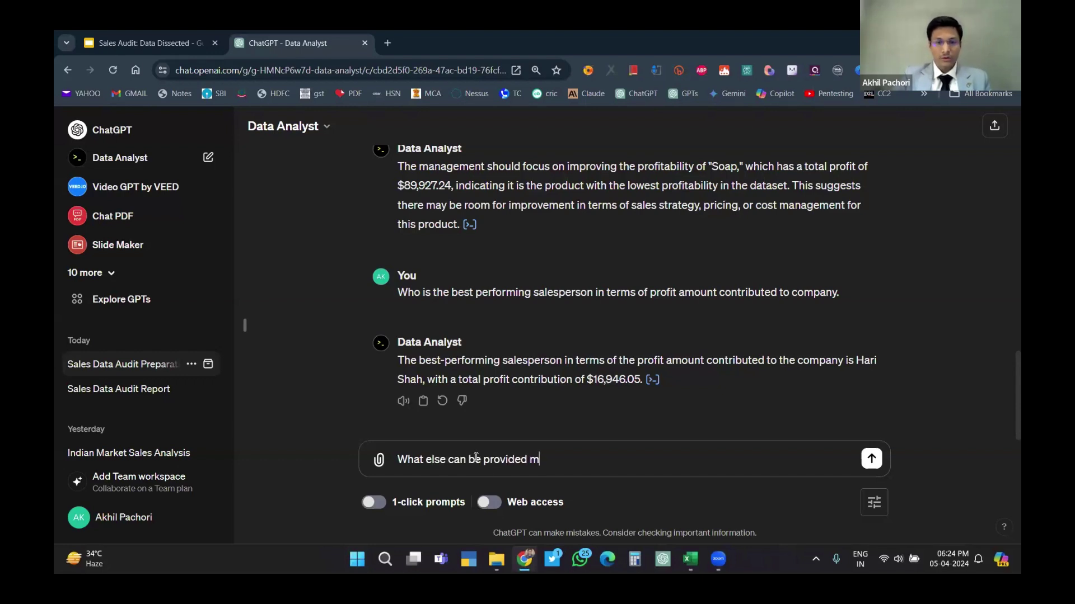
key("BackSpace")
type("to")
key("BackSpace")
key("BackSpace")
type("to me a")
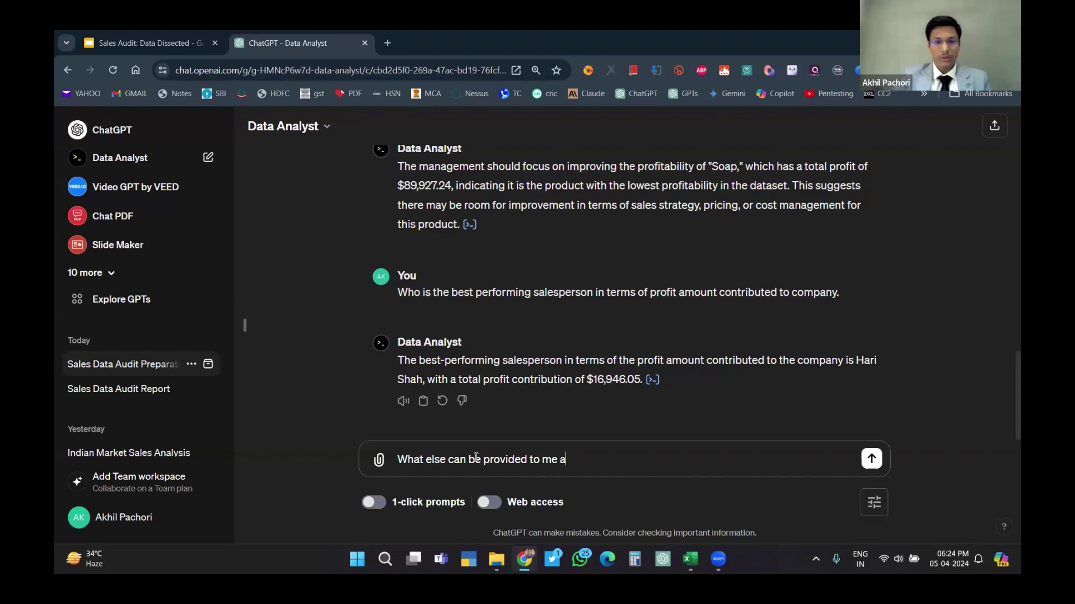
type("s an insight ")
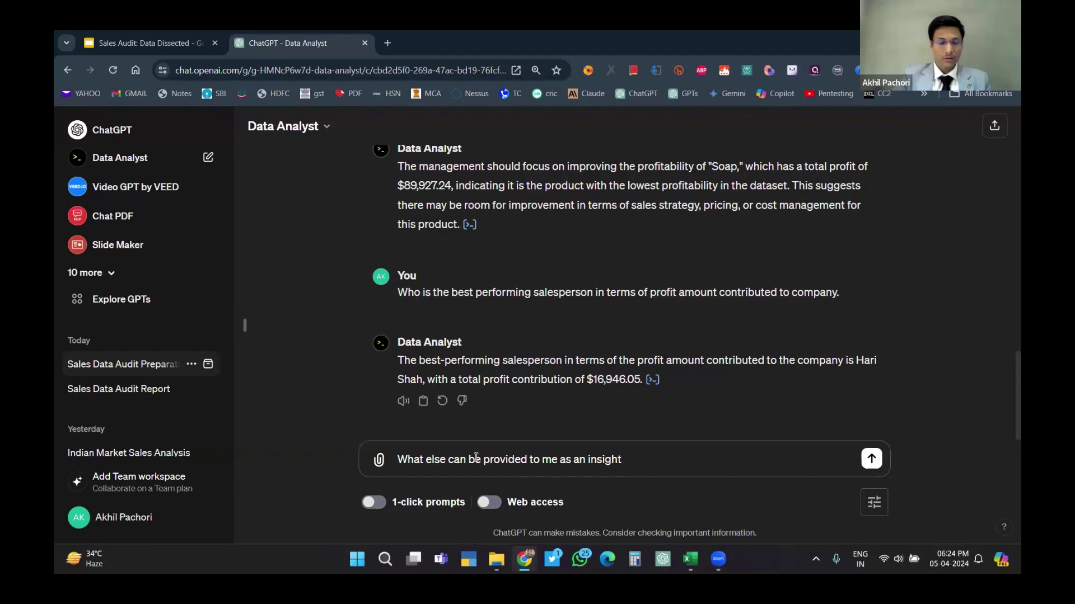
type("to pres")
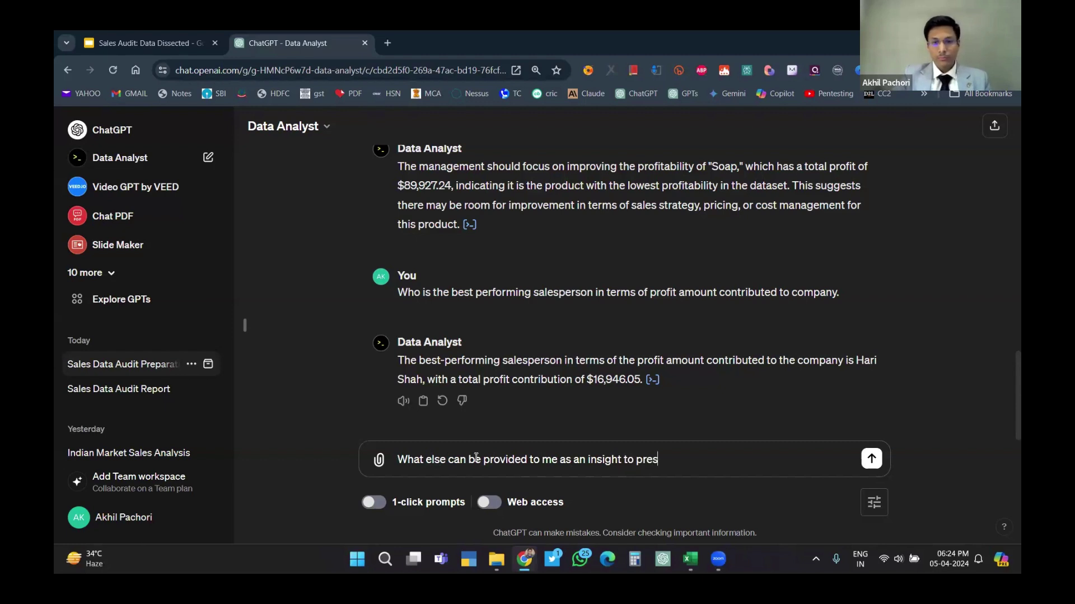
type("ent to the mangah")
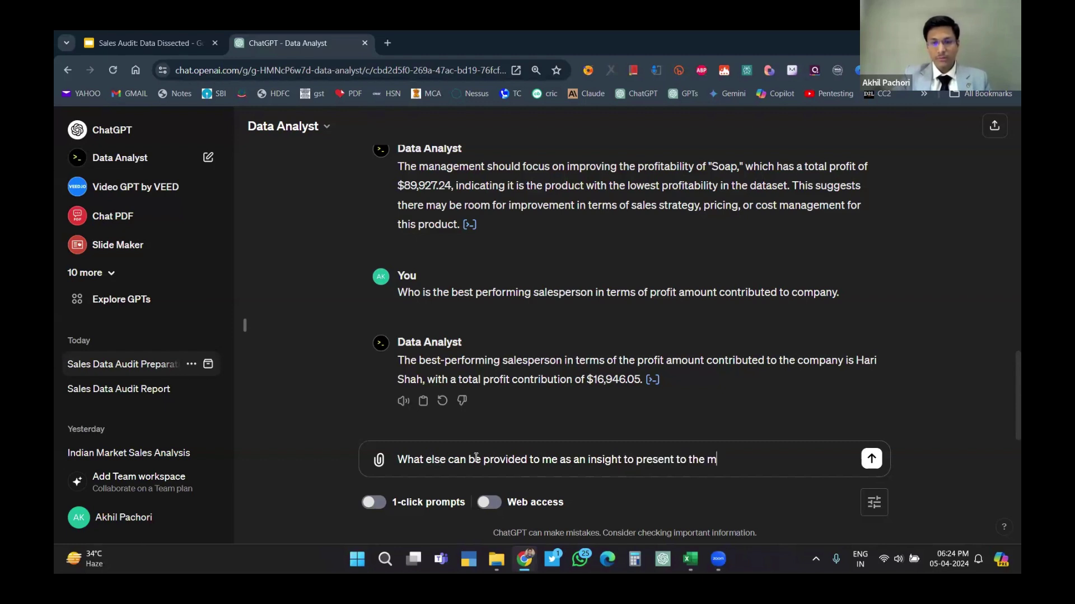
key("BackSpace")
key("BackSpace")
key("BackSpace")
type("agement ")
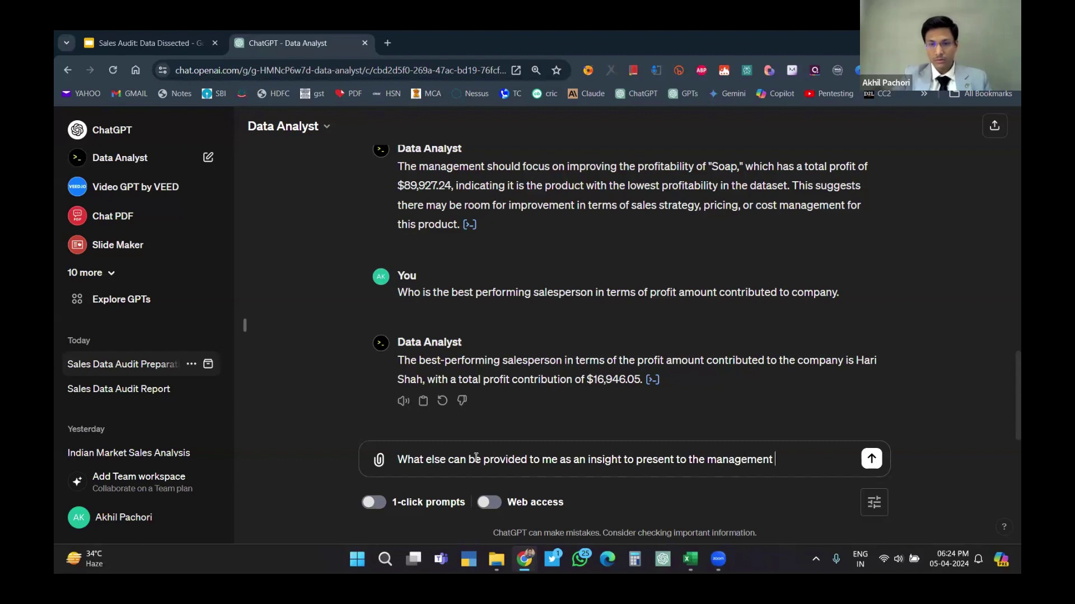
Extend the drafted message with "and also visualise the data set" and send it.
type("and also")
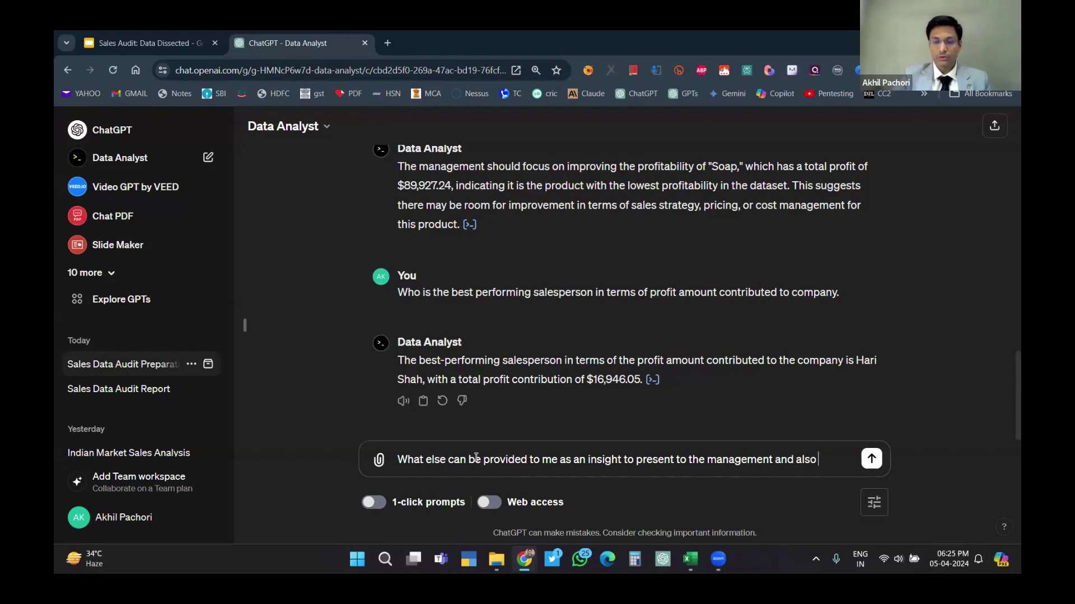
type(" visualise ")
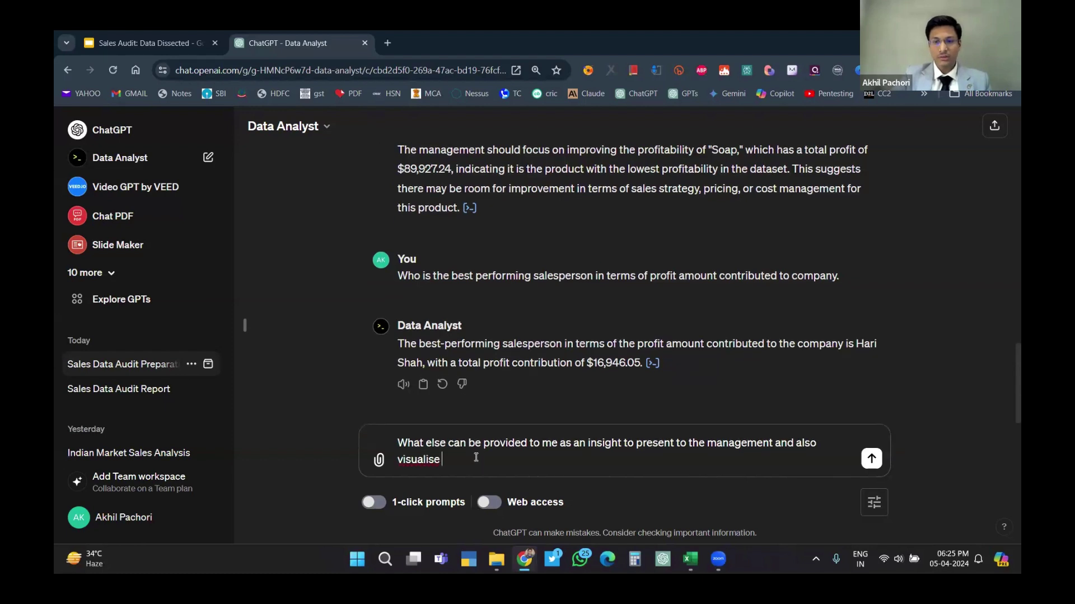
type("the data")
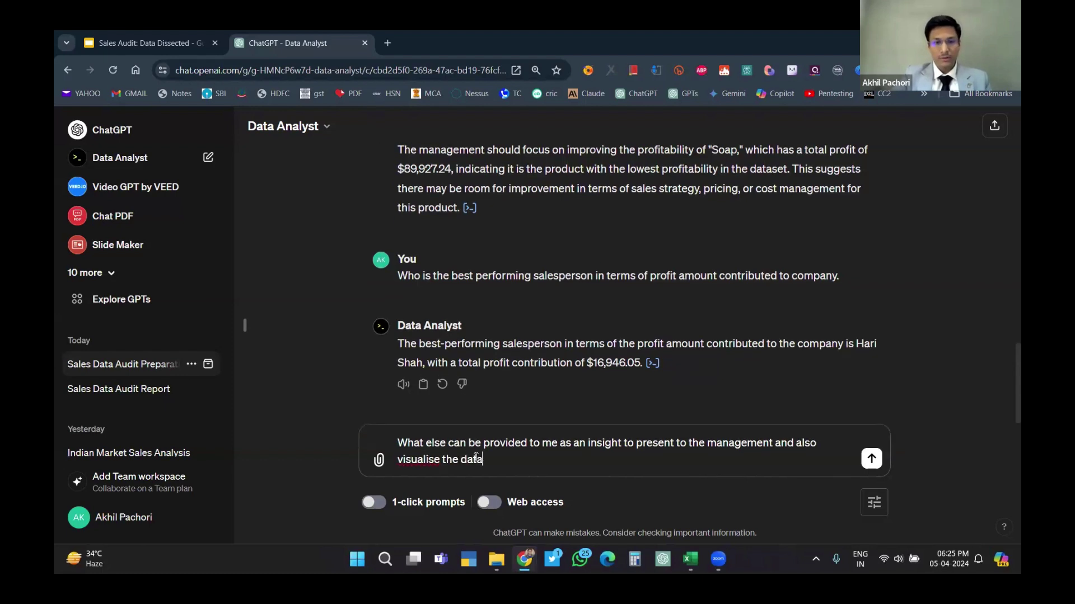
type(" set")
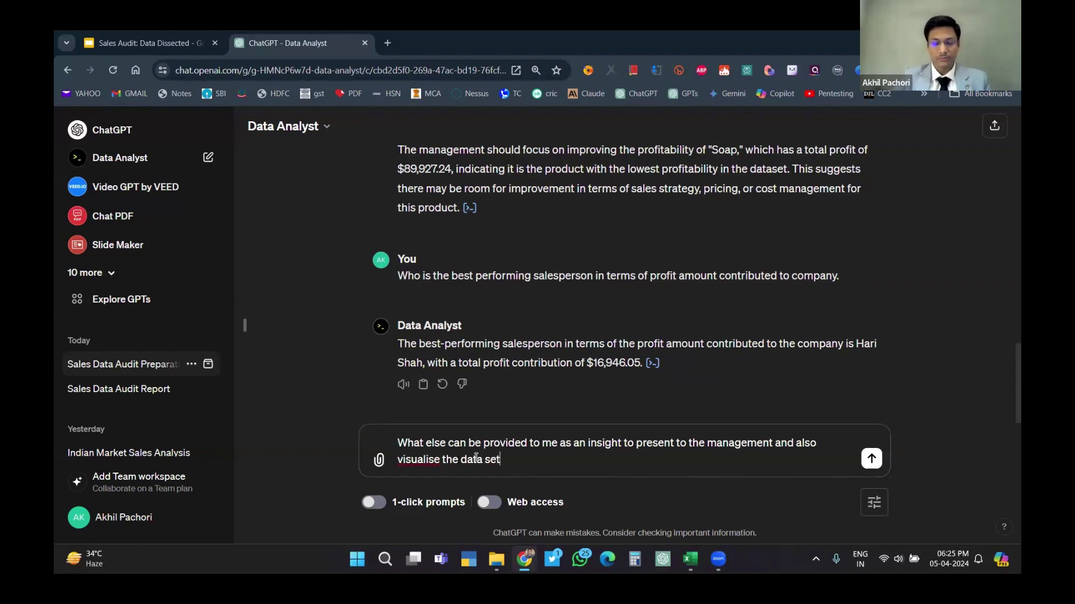
key("Return")
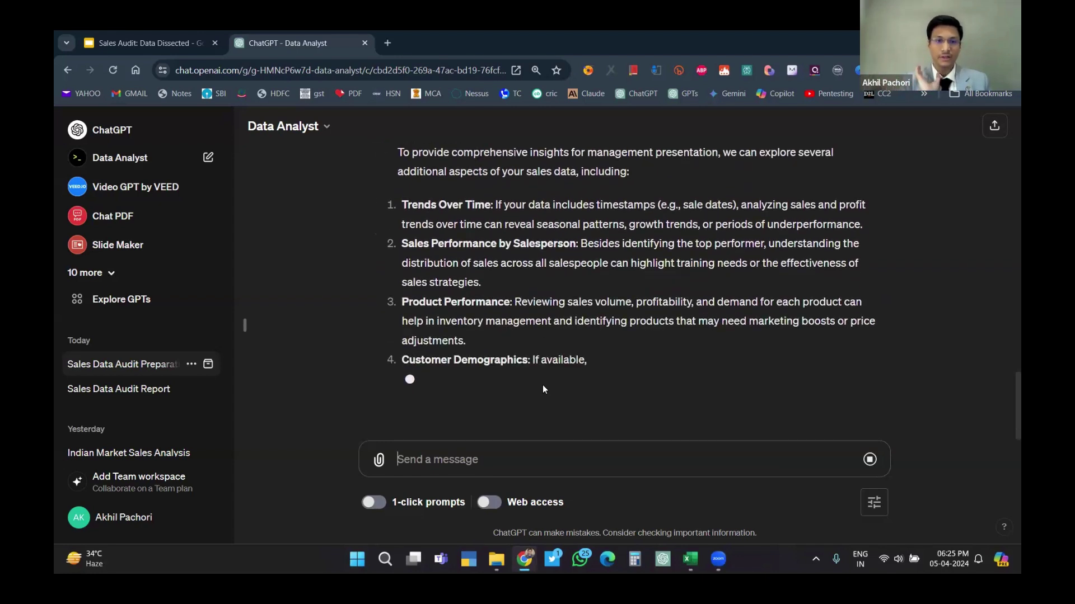
Read through the suggested insights and request the "Location Analysis" from the Data Analyst.
scroll(542, 385, "up", 2)
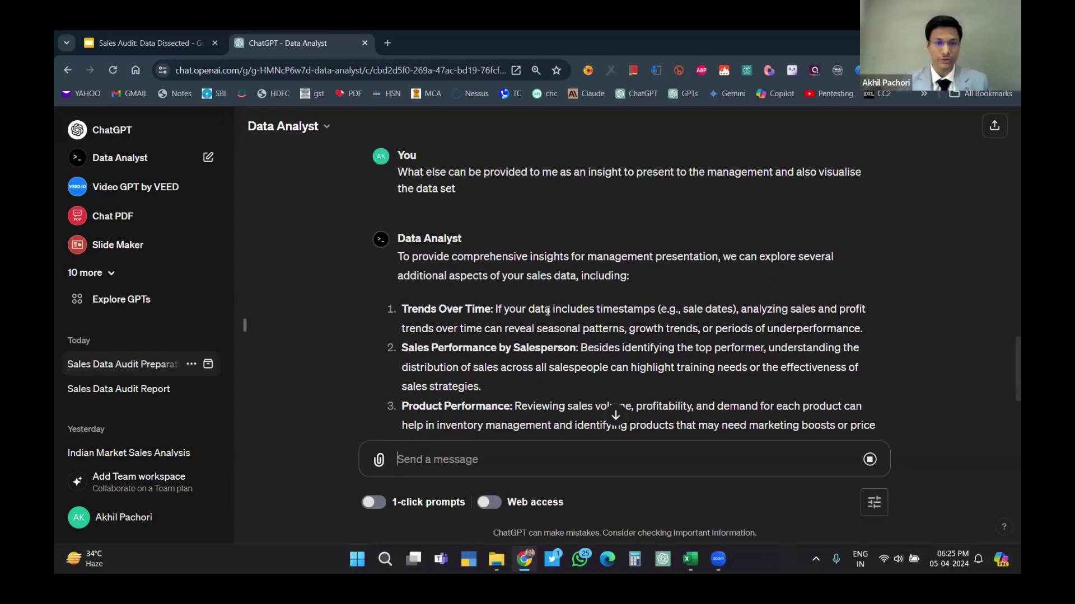
scroll(547, 311, "down", 3)
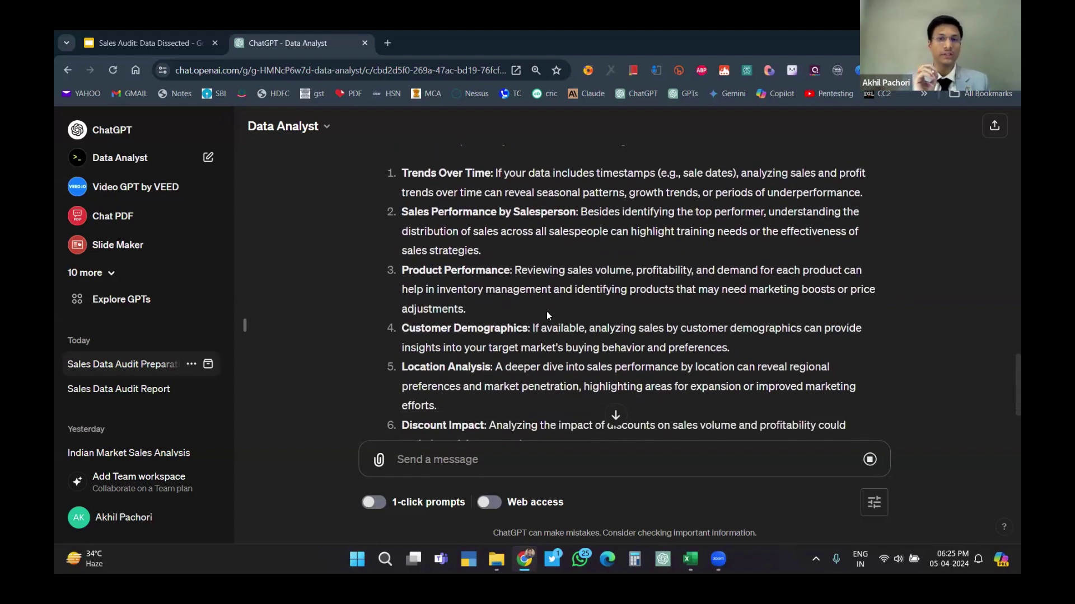
scroll(547, 311, "down", 5)
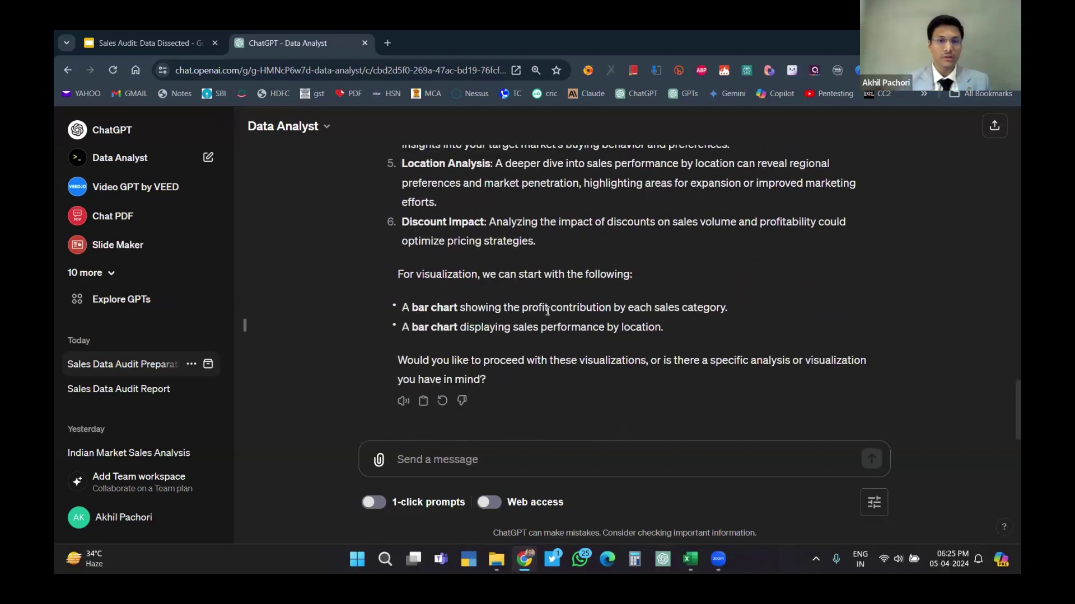
scroll(548, 312, "up", 5)
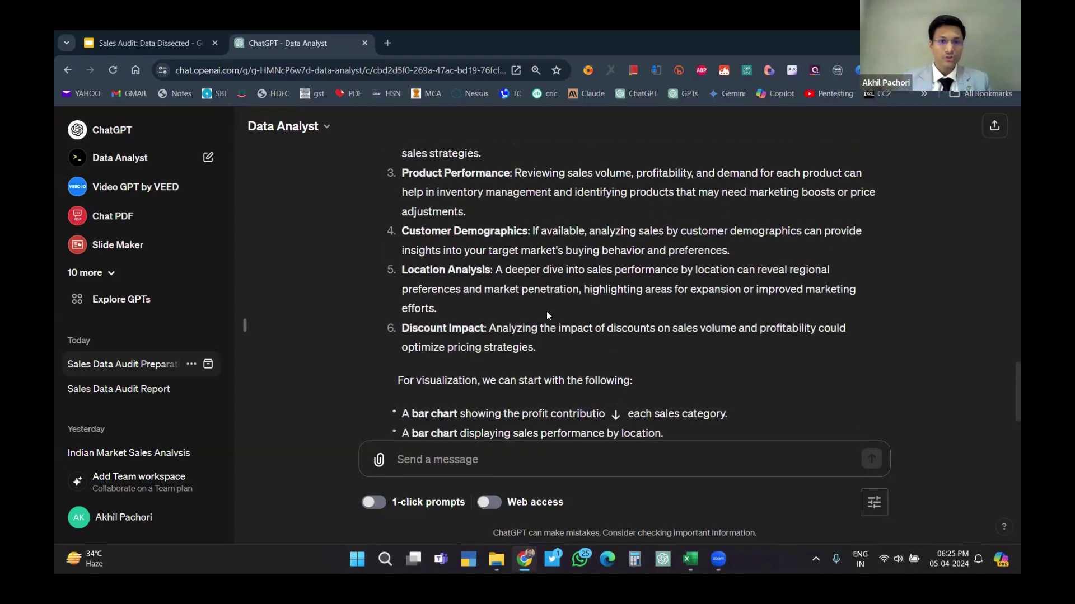
type("L")
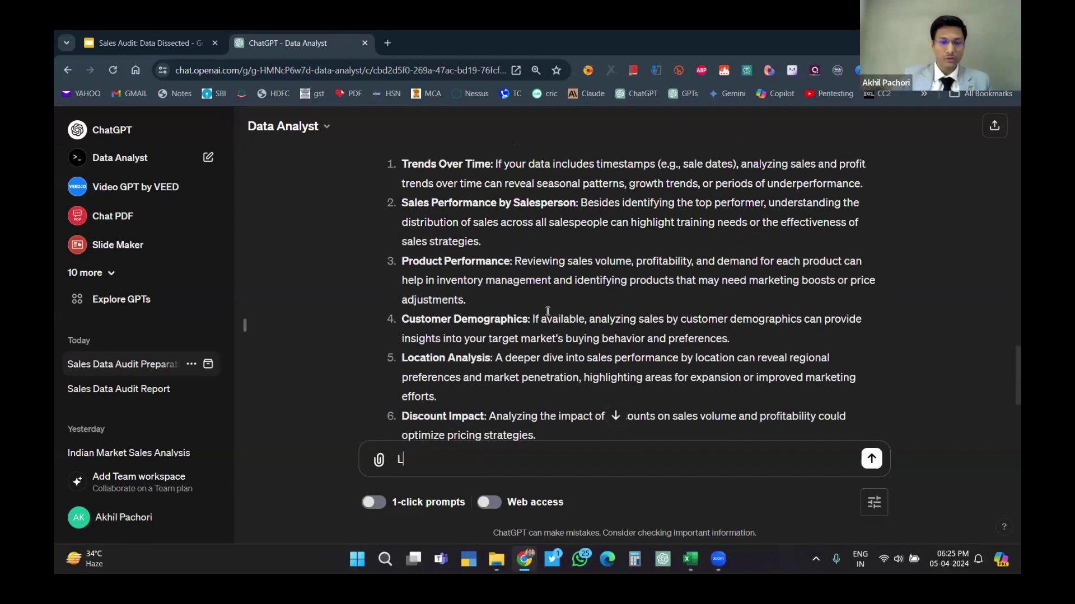
type("ocation A")
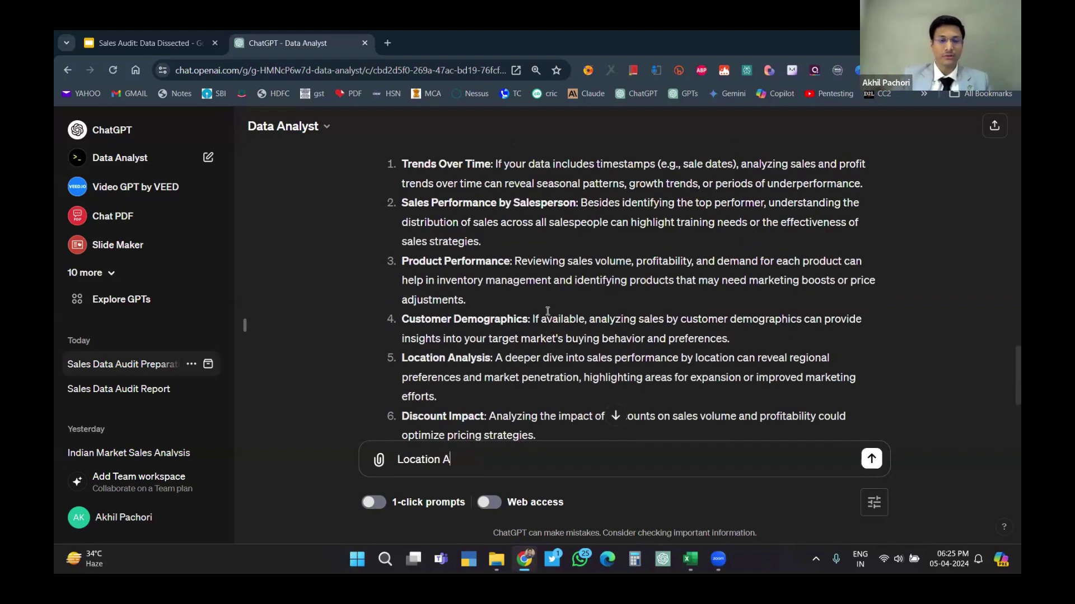
type("nalysis")
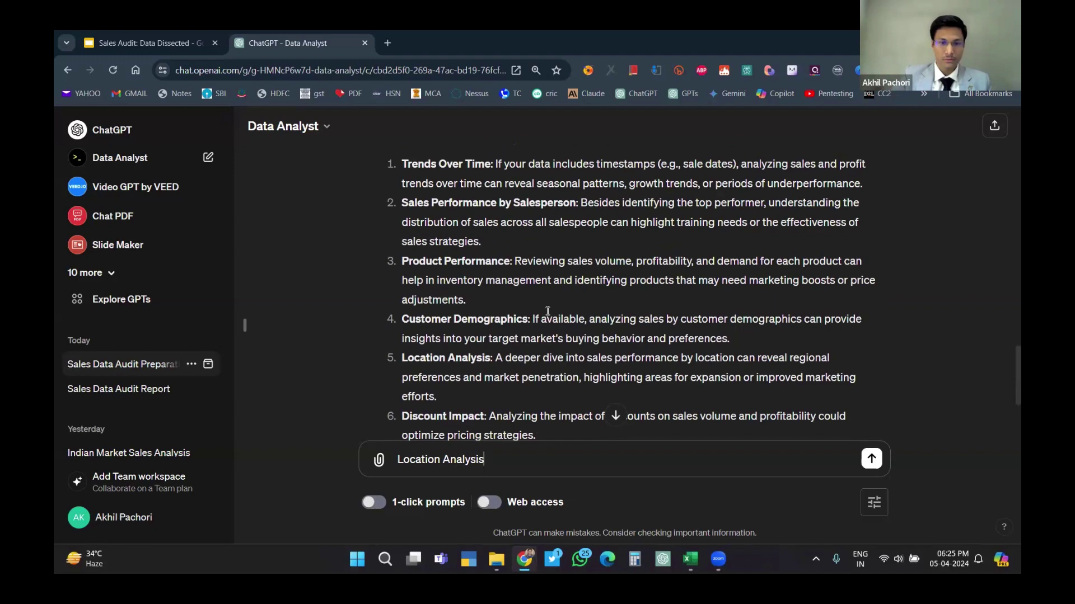
key("Return")
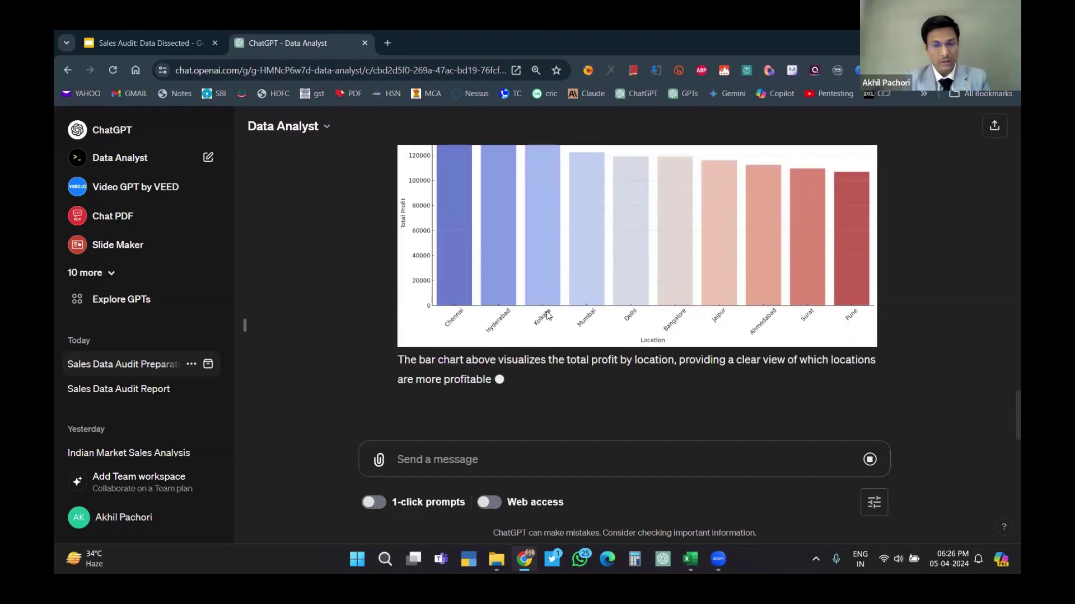
Show the browser in full screen and examine the Profit by Location bar chart with its explanation.
scroll(547, 316, "up", 3)
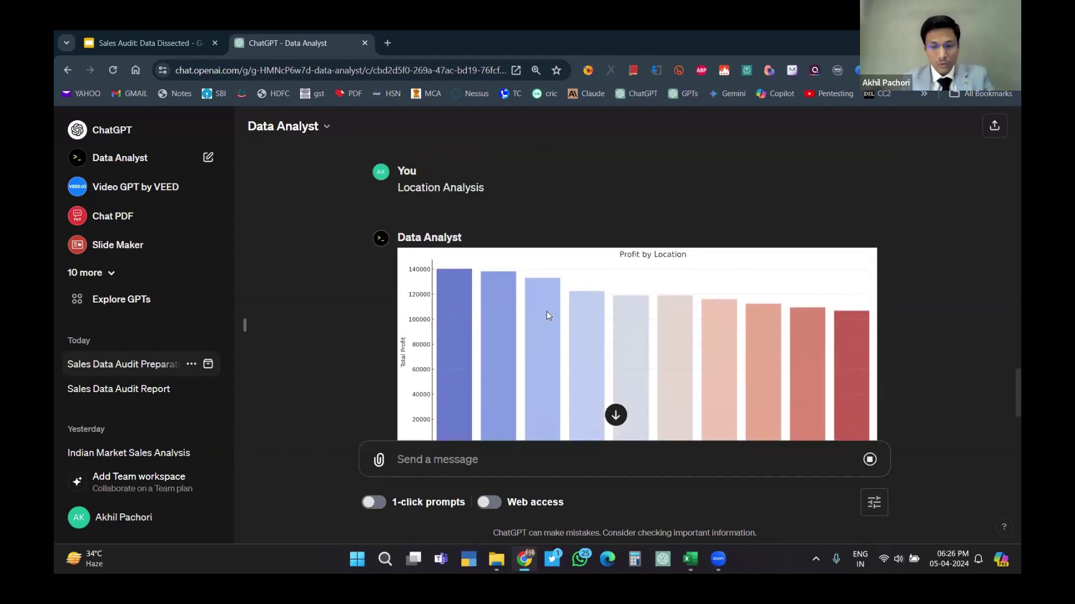
key("F11")
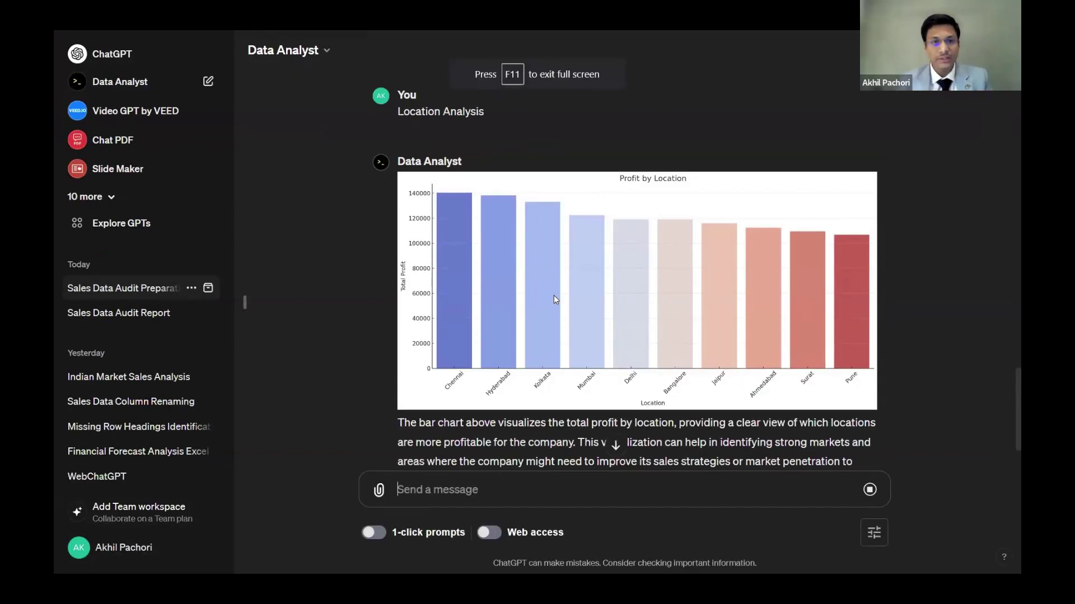
scroll(553, 296, "up", 3)
scroll(553, 294, "down", 3)
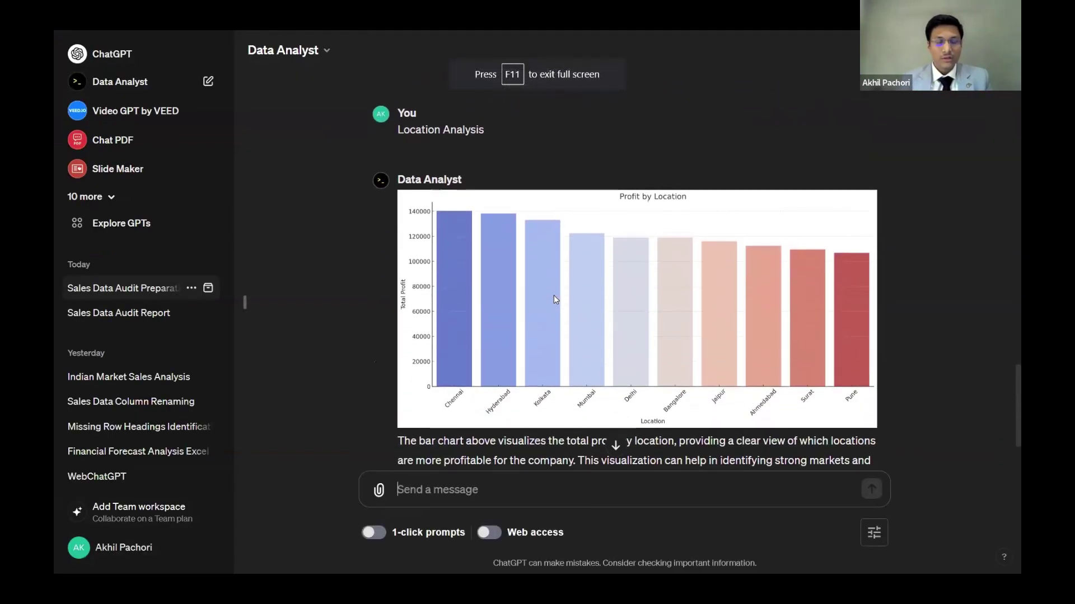
scroll(553, 294, "up", 3)
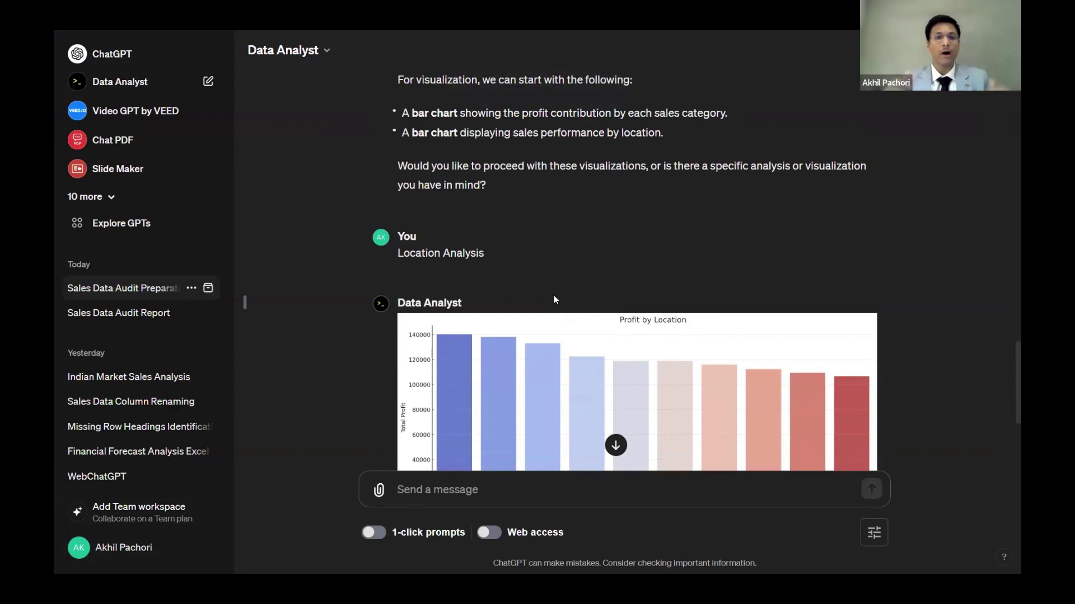
scroll(553, 294, "down", 1)
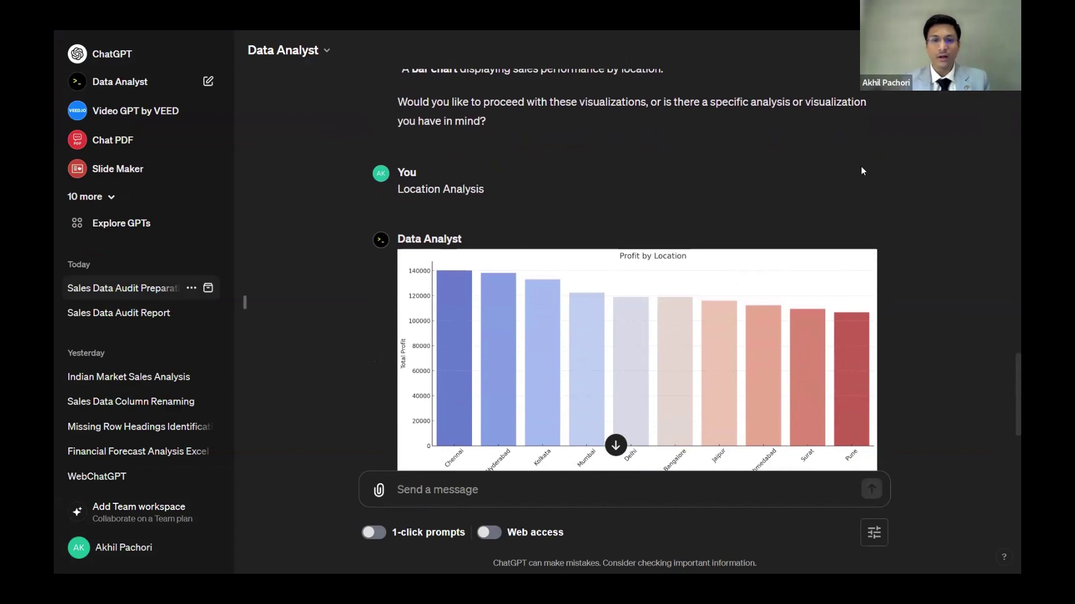
scroll(740, 235, "down", 1)
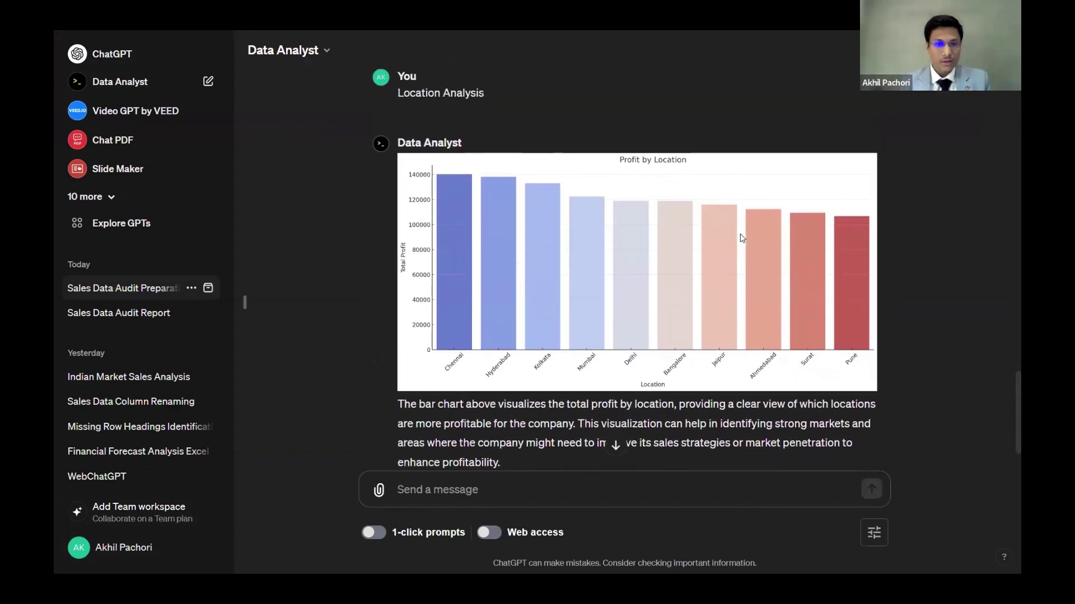